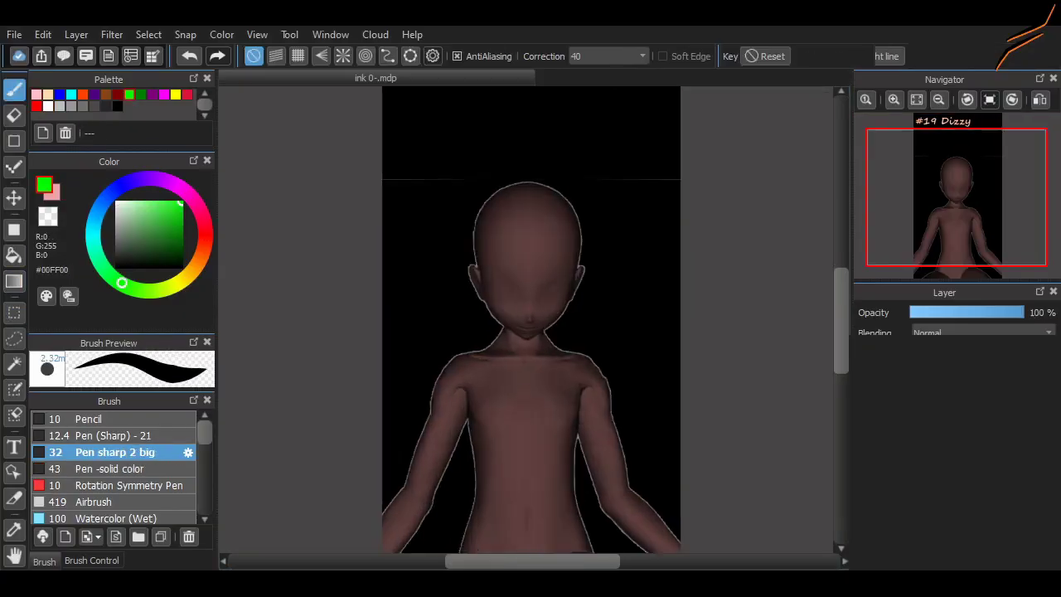
{"action": "scroll", "coordinate": [490, 374], "scroll_direction": "up", "scroll_amount": 2}
{"action": "left_click", "coordinate": [520, 239]}
{"action": "left_click_drag", "start_coordinate": [543, 245], "coordinate": [520, 266]}
{"action": "left_click_drag", "start_coordinate": [483, 214], "coordinate": [435, 257]}
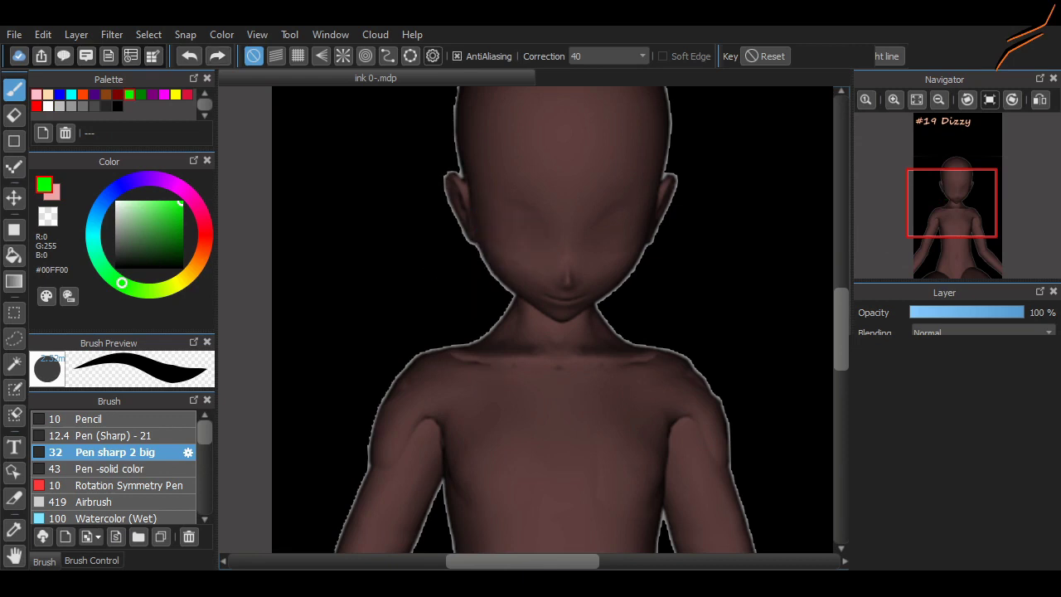
{"action": "left_click_drag", "start_coordinate": [385, 284], "coordinate": [466, 230]}
{"action": "mouse_move", "coordinate": [450, 319]}
{"action": "left_mouse_down"}
{"action": "mouse_move", "coordinate": [500, 337]}
{"action": "mouse_move", "coordinate": [528, 290]}
{"action": "left_mouse_up"}
{"action": "key", "text": "ctrl+z"}
{"action": "key", "text": "ctrl+z"}
- Sketch green spiral eyes on both sides of the mannequin's face and a small open mouth below the nose
{"action": "left_click_drag", "start_coordinate": [519, 232], "coordinate": [527, 217]}
{"action": "mouse_move", "coordinate": [613, 226]}
{"action": "left_mouse_down"}
{"action": "mouse_move", "coordinate": [606, 237]}
{"action": "mouse_move", "coordinate": [620, 273]}
{"action": "mouse_move", "coordinate": [613, 240]}
{"action": "left_mouse_up"}
{"action": "key", "text": "ctrl+z"}
{"action": "key", "text": "ctrl+z"}
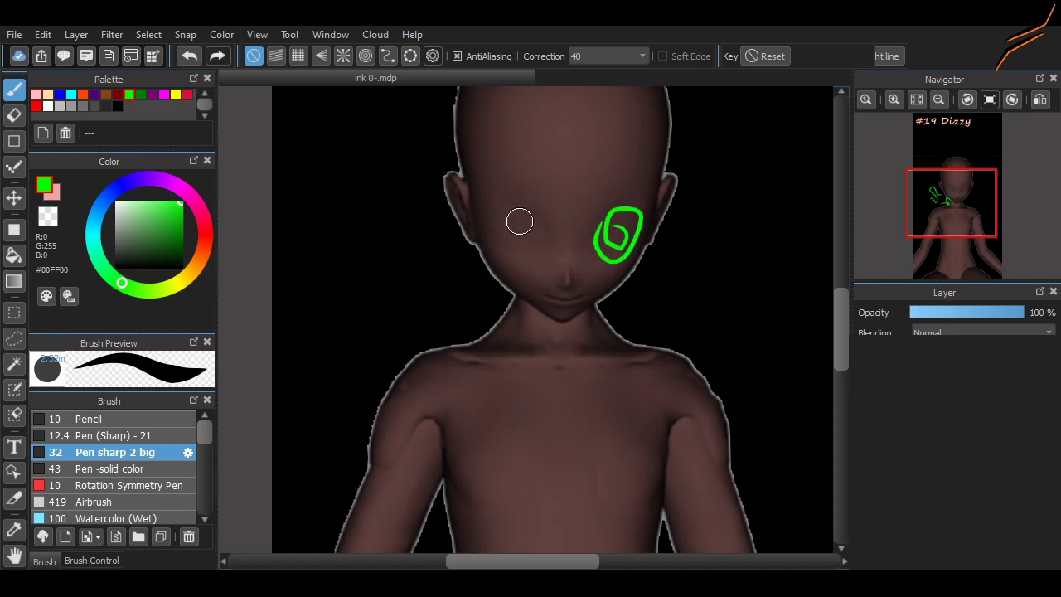
{"action": "left_click_drag", "start_coordinate": [521, 221], "coordinate": [520, 236]}
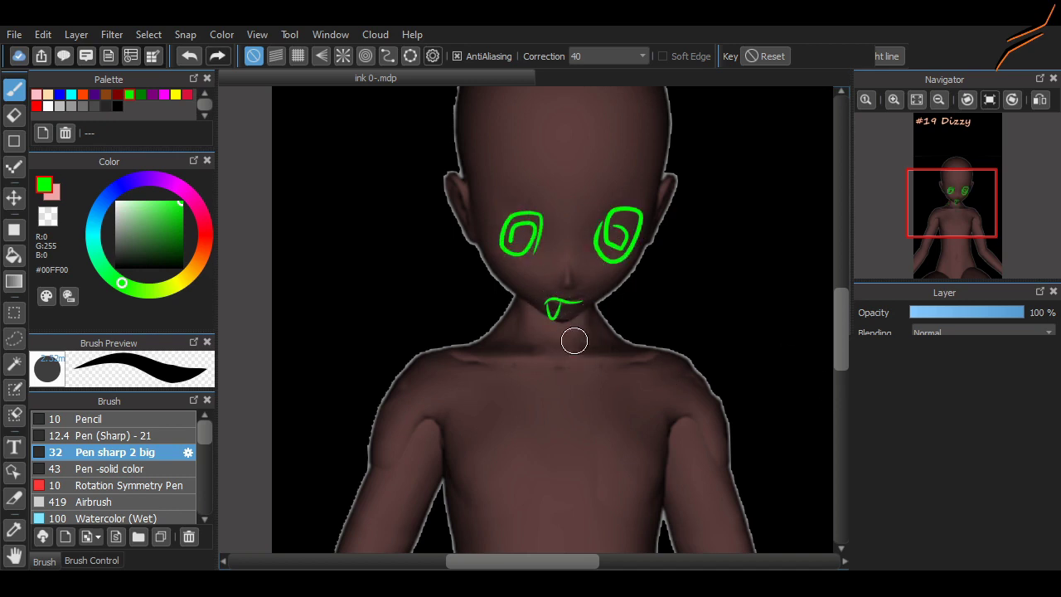
- Sketch an open collar at the base of the neck and the vest's outer edge at the mannequin's left-hand shoulder
{"action": "mouse_move", "coordinate": [574, 341]}
{"action": "left_mouse_down"}
{"action": "mouse_move", "coordinate": [574, 218]}
{"action": "mouse_move", "coordinate": [575, 274]}
{"action": "left_mouse_up"}
{"action": "left_click_drag", "start_coordinate": [468, 273], "coordinate": [539, 314]}
{"action": "left_click_drag", "start_coordinate": [469, 275], "coordinate": [432, 484]}
{"action": "key", "text": "ctrl+z"}
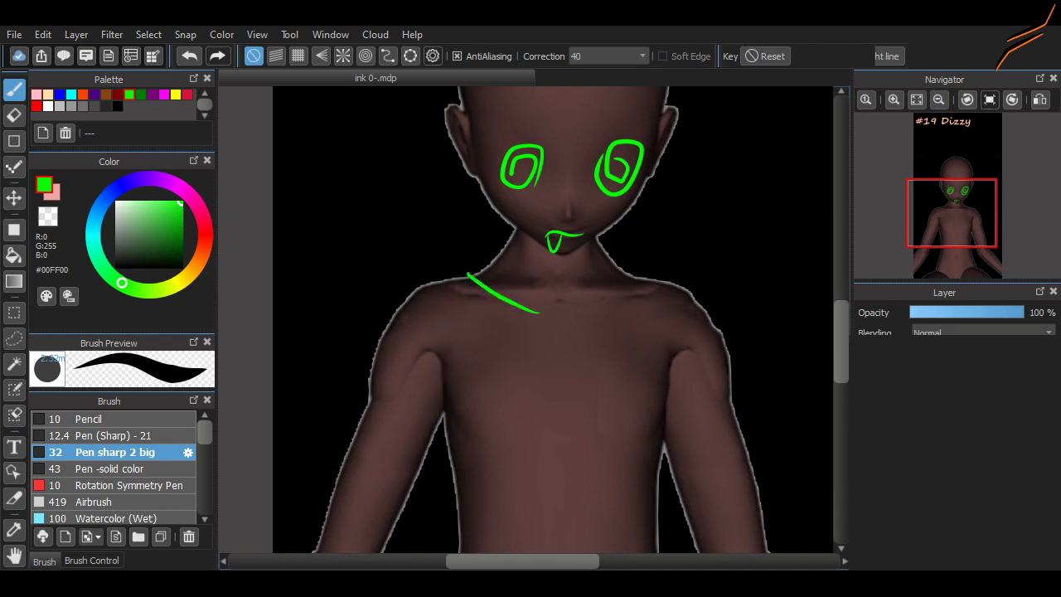
{"action": "left_click_drag", "start_coordinate": [468, 272], "coordinate": [441, 448]}
{"action": "scroll", "coordinate": [567, 332], "scroll_direction": "down", "scroll_amount": 1}
- Sketch the vest's front opening, slanted hem and both outer side edges down to the hips
{"action": "mouse_move", "coordinate": [567, 331]}
{"action": "left_mouse_down"}
{"action": "mouse_move", "coordinate": [576, 216]}
{"action": "mouse_move", "coordinate": [458, 476]}
{"action": "left_mouse_up"}
{"action": "left_click_drag", "start_coordinate": [578, 409], "coordinate": [658, 449]}
{"action": "left_click_drag", "start_coordinate": [618, 175], "coordinate": [631, 355]}
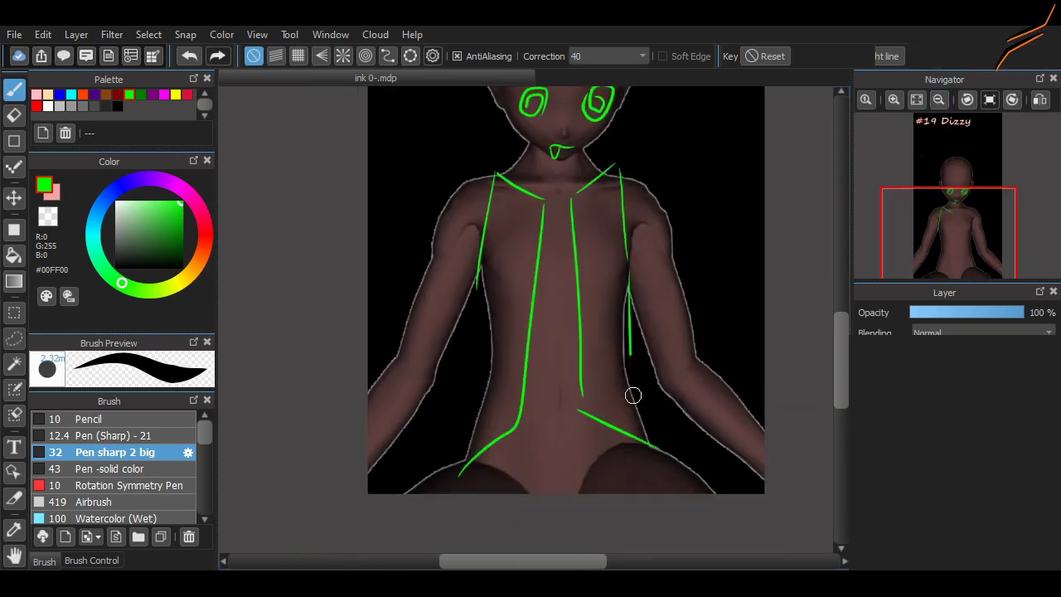
{"action": "key", "text": "ctrl+z"}
{"action": "left_click_drag", "start_coordinate": [630, 267], "coordinate": [658, 457]}
{"action": "left_click_drag", "start_coordinate": [477, 277], "coordinate": [462, 470]}
{"action": "left_click_drag", "start_coordinate": [840, 368], "coordinate": [841, 322]}
{"action": "scroll", "coordinate": [748, 327], "scroll_direction": "up", "scroll_amount": 1}
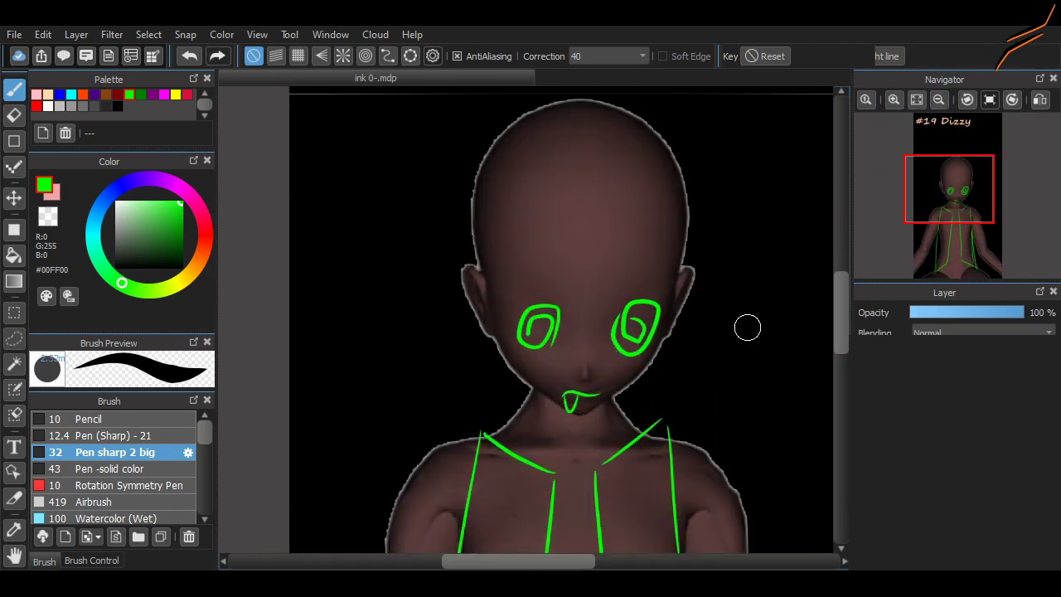
{"action": "mouse_move", "coordinate": [553, 184]}
{"action": "left_mouse_down"}
{"action": "mouse_move", "coordinate": [551, 220]}
{"action": "mouse_move", "coordinate": [546, 180]}
{"action": "left_mouse_up"}
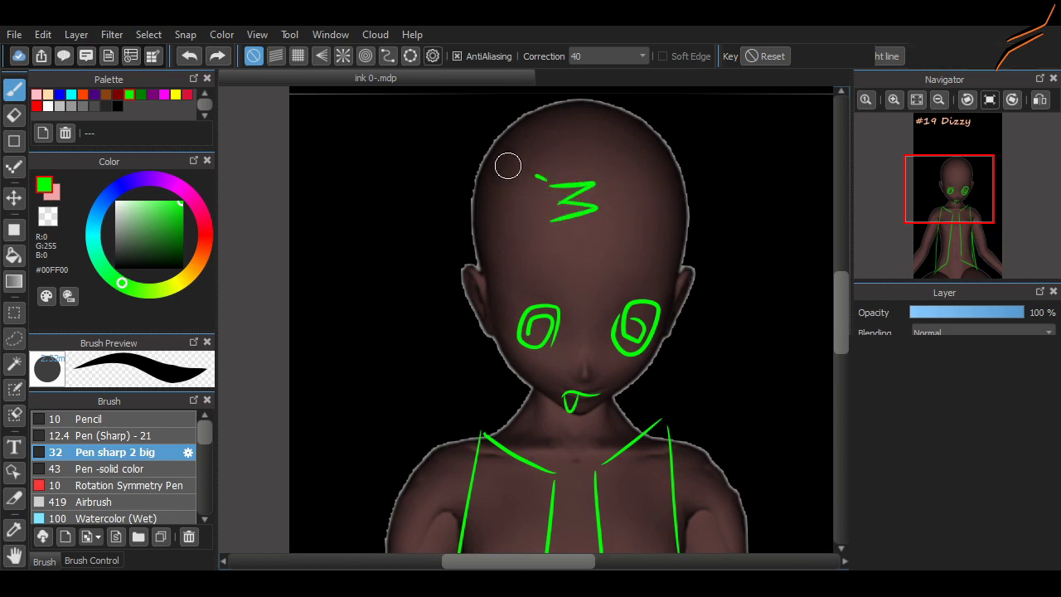
{"action": "left_click_drag", "start_coordinate": [478, 208], "coordinate": [453, 206]}
{"action": "left_click_drag", "start_coordinate": [552, 561], "coordinate": [566, 557]}
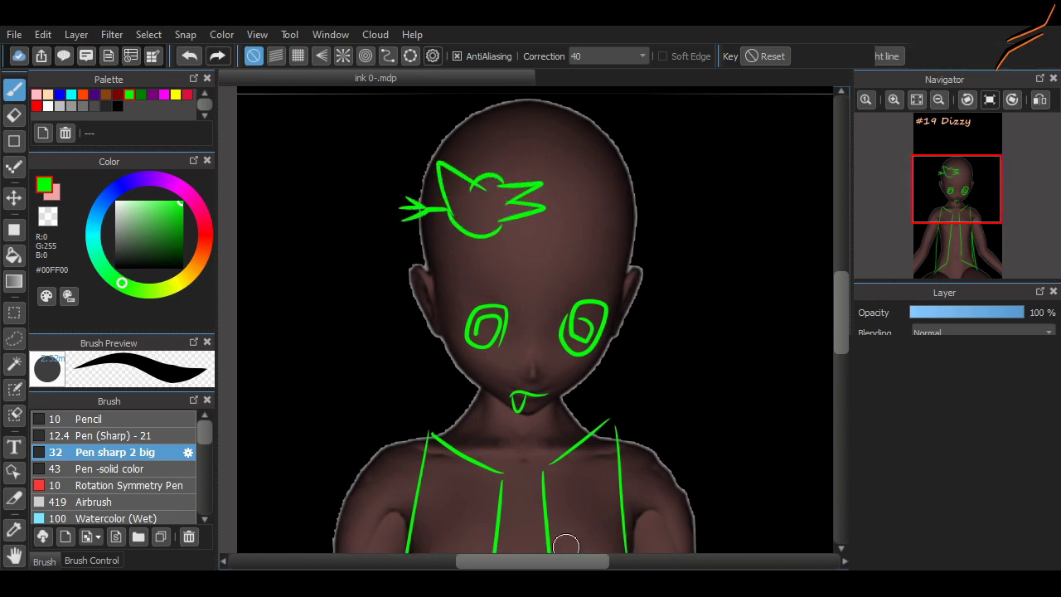
{"action": "key", "text": "ctrl+z"}
{"action": "key", "text": "ctrl+z"}
{"action": "key", "text": "ctrl+z"}
{"action": "key", "text": "ctrl+z"}
{"action": "key", "text": "ctrl+z"}
{"action": "key", "text": "ctrl+z"}
{"action": "left_click_drag", "start_coordinate": [421, 229], "coordinate": [623, 221]}
{"action": "left_click_drag", "start_coordinate": [421, 249], "coordinate": [630, 249]}
{"action": "key", "text": "ctrl+z"}
{"action": "key", "text": "ctrl+z"}
- Sketch curved and spiral-ended lines around the head, and add four vertical strokes above the left-hand eye
{"action": "left_click_drag", "start_coordinate": [395, 199], "coordinate": [453, 106]}
{"action": "left_click_drag", "start_coordinate": [612, 386], "coordinate": [662, 329]}
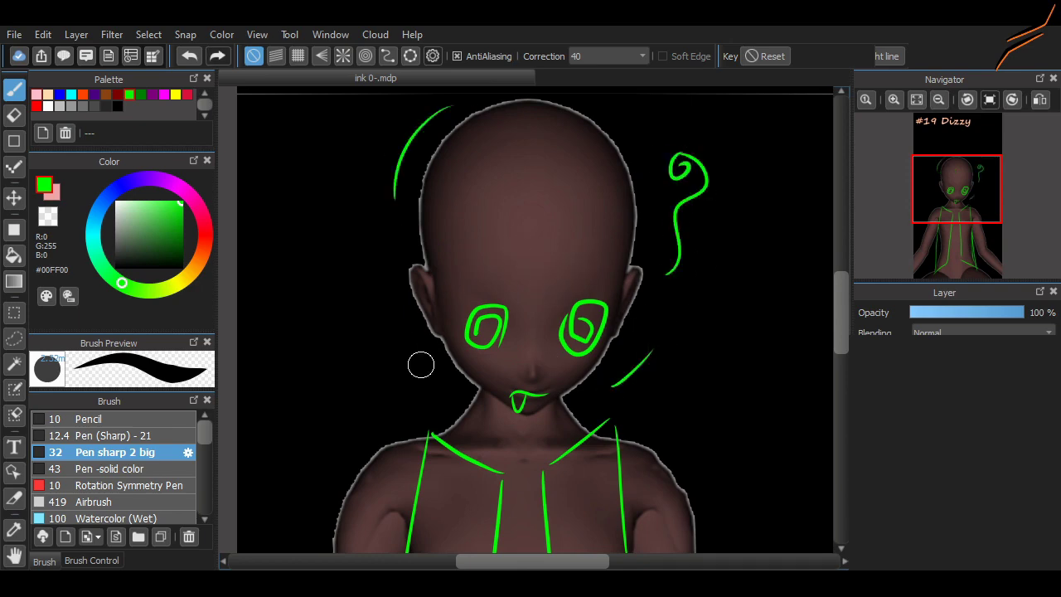
{"action": "left_click_drag", "start_coordinate": [440, 387], "coordinate": [363, 287]}
{"action": "left_click_drag", "start_coordinate": [503, 306], "coordinate": [499, 406]}
{"action": "left_click_drag", "start_coordinate": [449, 352], "coordinate": [454, 429]}
{"action": "mouse_move", "coordinate": [462, 361]}
{"action": "left_mouse_down"}
{"action": "mouse_move", "coordinate": [464, 422]}
{"action": "mouse_move", "coordinate": [478, 427]}
{"action": "left_mouse_up"}
{"action": "left_click_drag", "start_coordinate": [488, 365], "coordinate": [490, 415]}
{"action": "left_click_drag", "start_coordinate": [399, 346], "coordinate": [535, 436]}
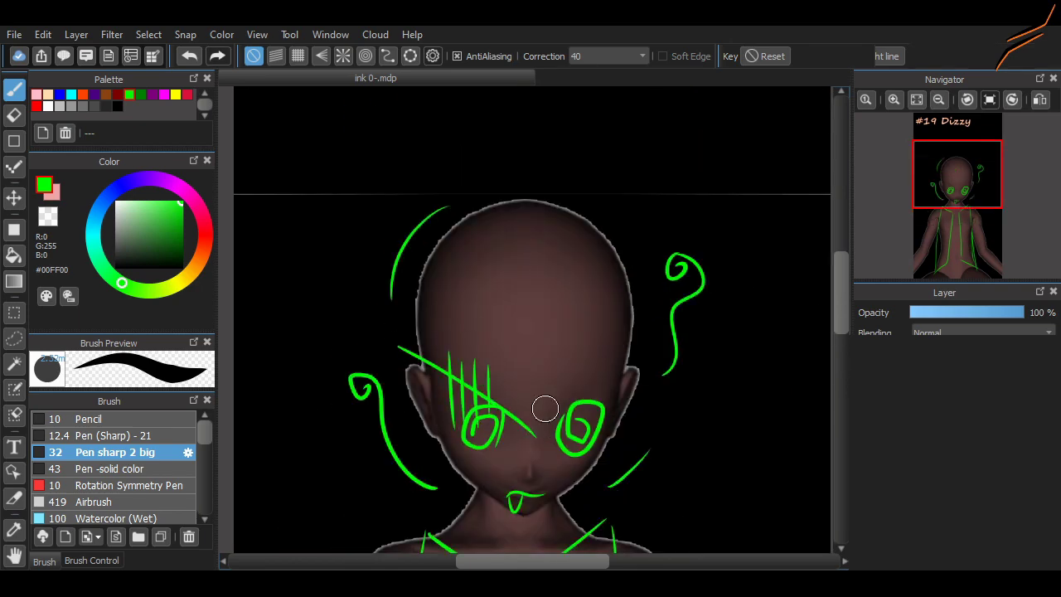
{"action": "key", "text": "ctrl+z"}
{"action": "scroll", "coordinate": [559, 462], "scroll_direction": "down", "scroll_amount": 2}
{"action": "scroll", "coordinate": [559, 462], "scroll_direction": "up", "scroll_amount": 1}
{"action": "left_click_drag", "start_coordinate": [399, 224], "coordinate": [557, 268]}
{"action": "key", "text": "ctrl+z"}
{"action": "left_click_drag", "start_coordinate": [407, 267], "coordinate": [619, 267]}
{"action": "mouse_move", "coordinate": [445, 223]}
{"action": "left_mouse_down"}
{"action": "mouse_move", "coordinate": [592, 224]}
{"action": "mouse_move", "coordinate": [446, 107]}
{"action": "left_mouse_up"}
{"action": "left_click_drag", "start_coordinate": [448, 107], "coordinate": [501, 152]}
{"action": "left_click_drag", "start_coordinate": [487, 117], "coordinate": [552, 117]}
{"action": "key", "text": "ctrl+z"}
{"action": "key", "text": "ctrl+z"}
{"action": "key", "text": "ctrl+z"}
{"action": "key", "text": "ctrl+z"}
{"action": "key", "text": "ctrl+z"}
{"action": "key", "text": "ctrl+z"}
{"action": "key", "text": "ctrl+z"}
{"action": "key", "text": "ctrl+z"}
{"action": "left_click_drag", "start_coordinate": [533, 247], "coordinate": [455, 369]}
{"action": "left_click_drag", "start_coordinate": [488, 217], "coordinate": [448, 369]}
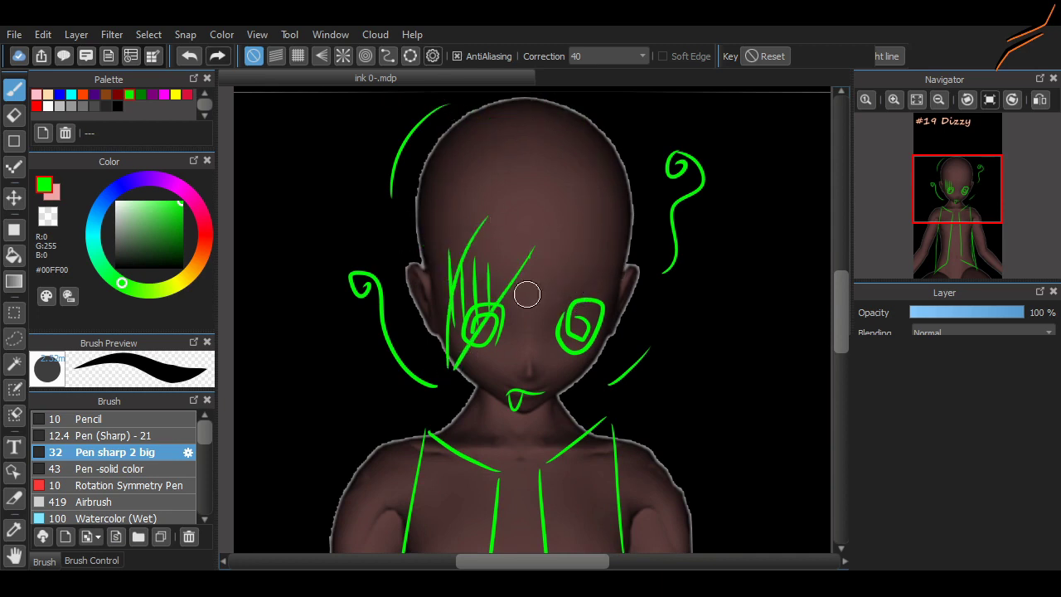
{"action": "left_click_drag", "start_coordinate": [531, 252], "coordinate": [591, 242]}
{"action": "mouse_move", "coordinate": [587, 264]}
{"action": "left_mouse_down"}
{"action": "mouse_move", "coordinate": [611, 362]}
{"action": "mouse_move", "coordinate": [614, 267]}
{"action": "left_mouse_up"}
{"action": "left_click_drag", "start_coordinate": [427, 255], "coordinate": [618, 255]}
{"action": "mouse_move", "coordinate": [427, 257]}
{"action": "left_mouse_down"}
{"action": "mouse_move", "coordinate": [434, 375]}
{"action": "mouse_move", "coordinate": [472, 424]}
{"action": "mouse_move", "coordinate": [609, 255]}
{"action": "left_mouse_up"}
{"action": "key", "text": "ctrl+z"}
{"action": "key", "text": "ctrl+z"}
{"action": "key", "text": "ctrl+z"}
{"action": "key", "text": "ctrl+z"}
{"action": "key", "text": "ctrl+z"}
{"action": "key", "text": "ctrl+z"}
{"action": "key", "text": "ctrl+z"}
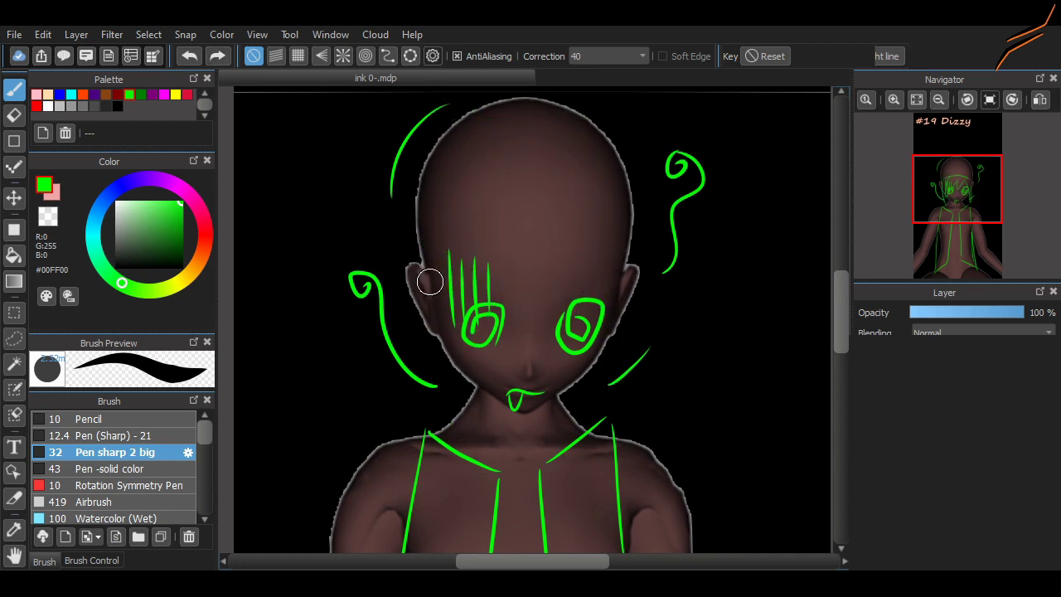
- Sketch a headband with two lines across the forehead and V-shaped bangs falling over it
{"action": "left_click_drag", "start_coordinate": [422, 278], "coordinate": [620, 274]}
{"action": "left_click_drag", "start_coordinate": [417, 222], "coordinate": [630, 211]}
{"action": "mouse_move", "coordinate": [504, 192]}
{"action": "left_mouse_down"}
{"action": "mouse_move", "coordinate": [430, 288]}
{"action": "mouse_move", "coordinate": [558, 211]}
{"action": "left_mouse_up"}
{"action": "left_click_drag", "start_coordinate": [578, 213], "coordinate": [615, 195]}
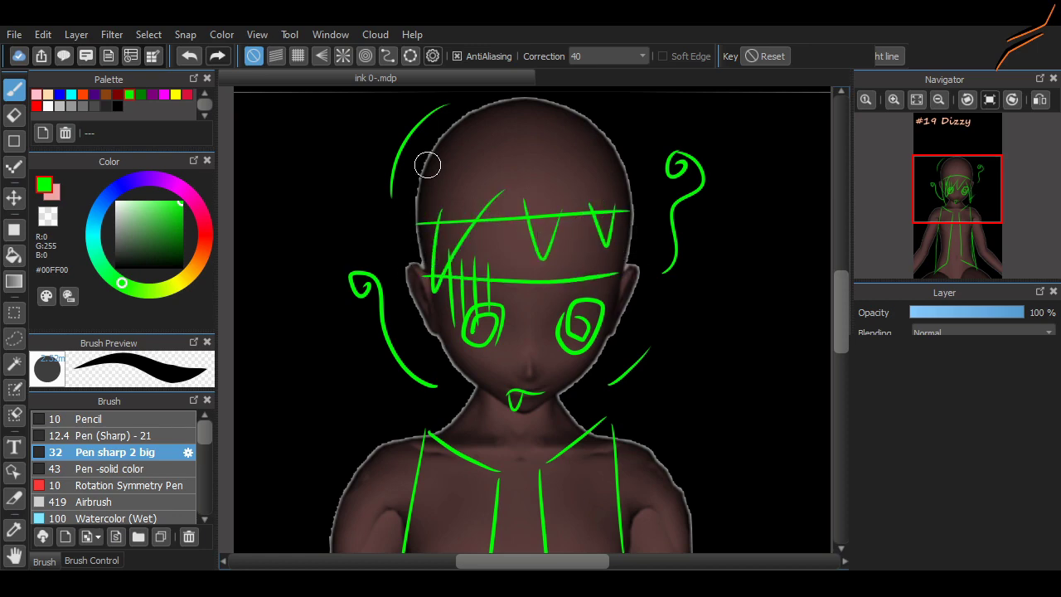
- Sketch spiky hair tufts along the head's left-hand side and a pointed lock beside the ear
{"action": "left_click_drag", "start_coordinate": [406, 157], "coordinate": [477, 151]}
{"action": "left_click_drag", "start_coordinate": [418, 137], "coordinate": [402, 344]}
{"action": "key", "text": "ctrl+z"}
{"action": "left_click_drag", "start_coordinate": [417, 159], "coordinate": [409, 237]}
{"action": "left_click_drag", "start_coordinate": [408, 251], "coordinate": [429, 316]}
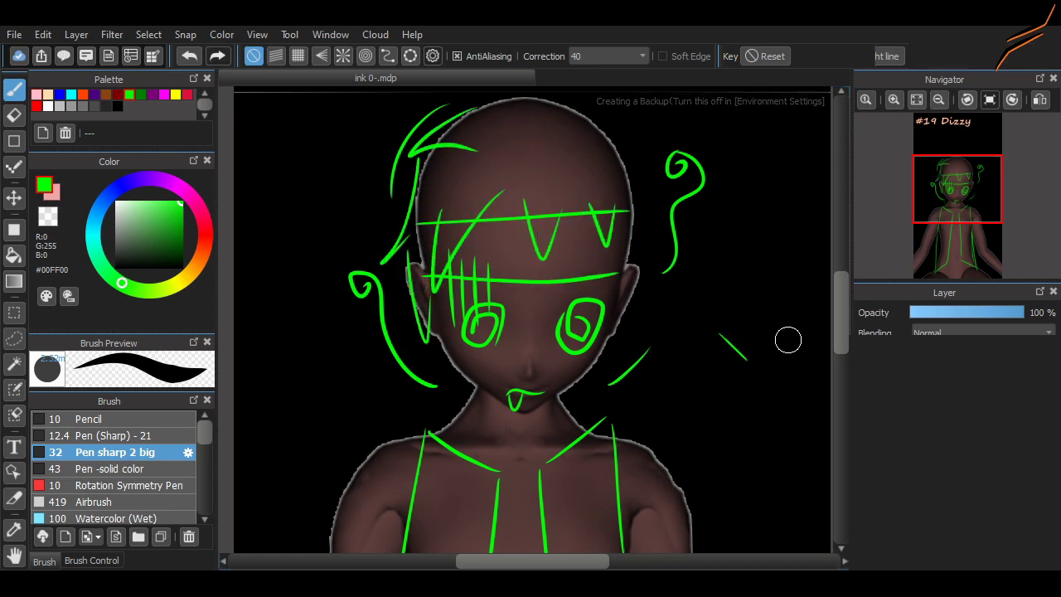
- Add two small marks on the left-hand side of the neck and go over the vest's right-hand side edge
{"action": "scroll", "coordinate": [695, 341], "scroll_direction": "down", "scroll_amount": 3}
{"action": "left_click", "coordinate": [470, 163]}
{"action": "scroll", "coordinate": [480, 224], "scroll_direction": "down", "scroll_amount": 1}
{"action": "left_click_drag", "start_coordinate": [670, 110], "coordinate": [679, 320]}
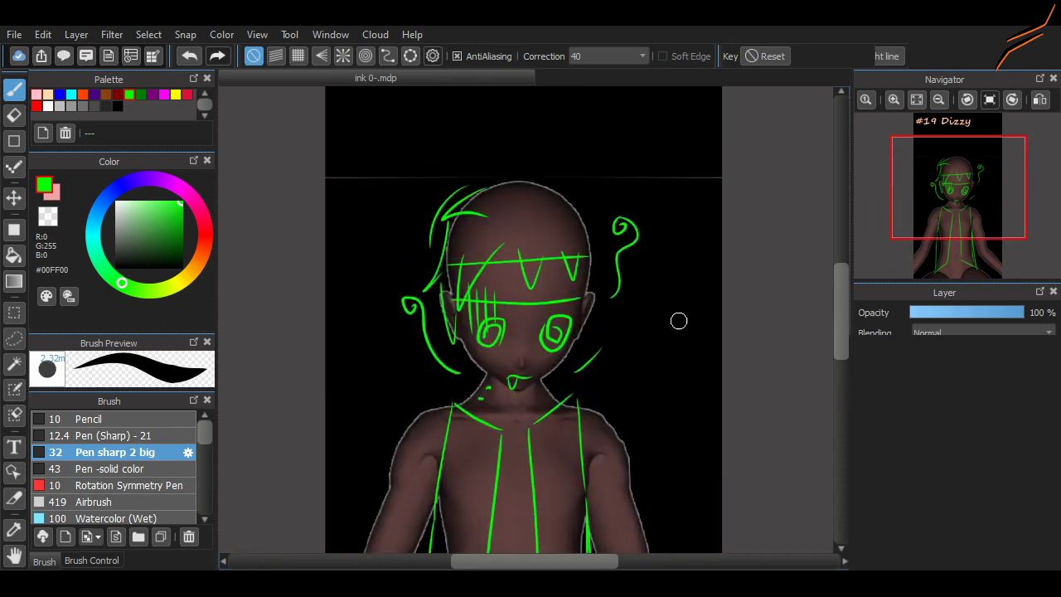
{"action": "left_click", "coordinate": [14, 447]}
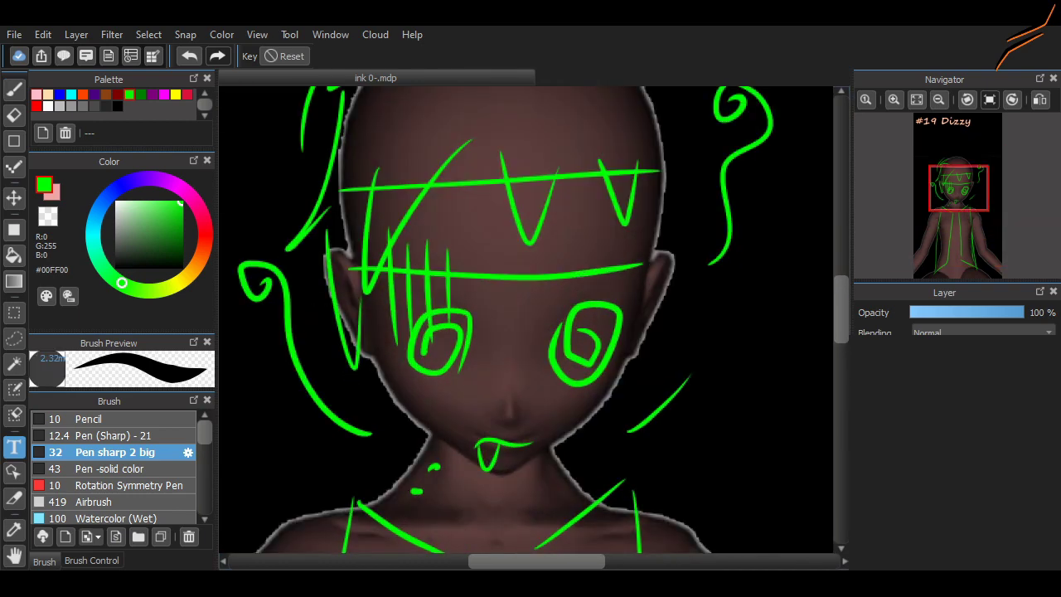
{"action": "left_click", "coordinate": [14, 90]}
{"action": "left_click_drag", "start_coordinate": [398, 300], "coordinate": [658, 288]}
{"action": "key", "text": "ctrl+z"}
- Select the forehead area with a rectangular selection and move the headband and bangs slightly lower on the head
{"action": "left_click", "coordinate": [14, 313]}
{"action": "left_click_drag", "start_coordinate": [506, 180], "coordinate": [569, 188]}
{"action": "left_click_drag", "start_coordinate": [661, 280], "coordinate": [342, 135]}
{"action": "left_click_drag", "start_coordinate": [379, 274], "coordinate": [356, 300]}
{"action": "key", "text": "v"}
{"action": "left_click_drag", "start_coordinate": [497, 207], "coordinate": [499, 224]}
- Clear the selection and brush in the headband's right-hand end and a pointed hair lock over the right-hand ear
{"action": "key", "text": "m"}
{"action": "left_click_drag", "start_coordinate": [310, 289], "coordinate": [389, 389]}
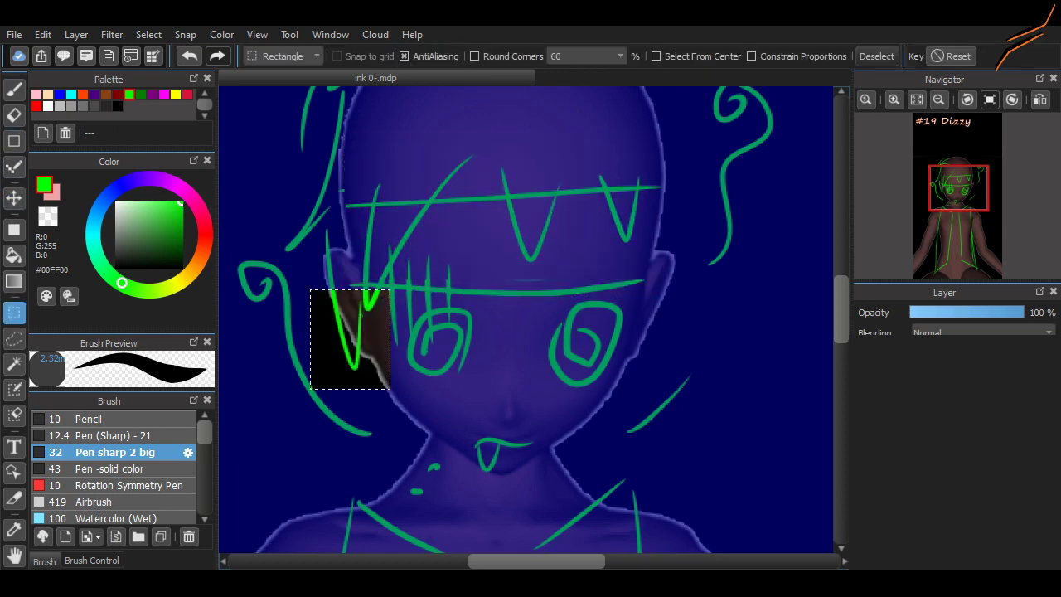
{"action": "key", "text": "ctrl+d"}
{"action": "key", "text": "b"}
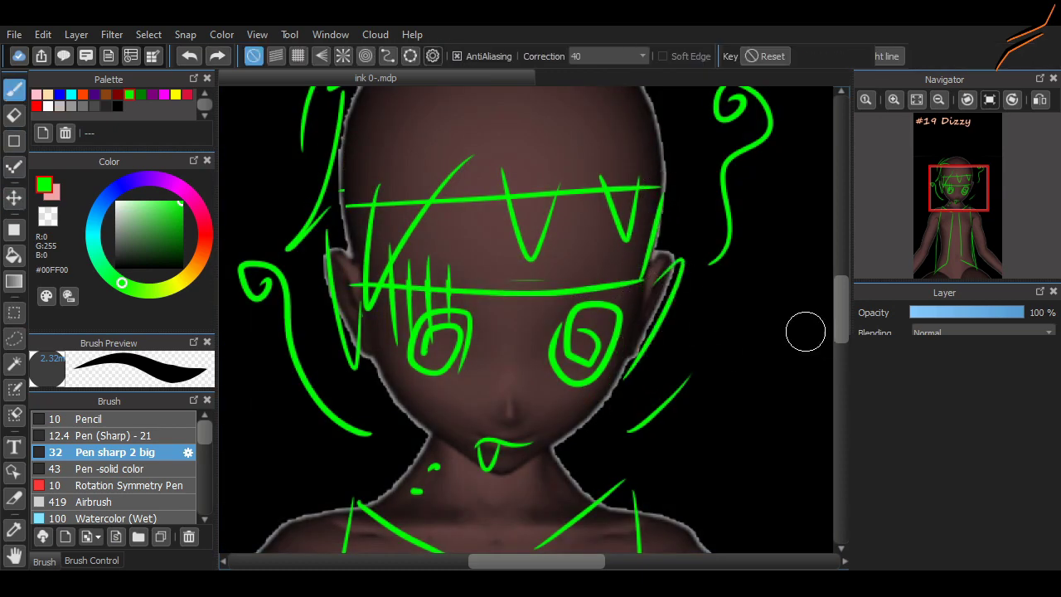
- Sketch a stitched pocket on the vest's left-hand side and the clothing outline over the left-hand thigh
{"action": "scroll", "coordinate": [805, 326], "scroll_direction": "down", "scroll_amount": 10}
{"action": "left_click_drag", "start_coordinate": [290, 444], "coordinate": [308, 263]}
{"action": "mouse_move", "coordinate": [841, 421]}
{"action": "left_mouse_down"}
{"action": "mouse_move", "coordinate": [841, 372]}
{"action": "mouse_move", "coordinate": [841, 444]}
{"action": "left_mouse_up"}
{"action": "left_click_drag", "start_coordinate": [536, 561], "coordinate": [475, 561]}
{"action": "left_click_drag", "start_coordinate": [551, 375], "coordinate": [688, 445]}
{"action": "mouse_move", "coordinate": [537, 561]}
{"action": "left_mouse_down"}
{"action": "mouse_move", "coordinate": [563, 561]}
{"action": "mouse_move", "coordinate": [537, 562]}
{"action": "left_mouse_up"}
{"action": "left_click_drag", "start_coordinate": [534, 375], "coordinate": [466, 454]}
- Sketch a belt across the hips with a loop and a cross mark, and outline the right-hand thigh
{"action": "left_click_drag", "start_coordinate": [536, 562], "coordinate": [563, 562]}
{"action": "key", "text": "ctrl+minus"}
{"action": "left_click_drag", "start_coordinate": [564, 293], "coordinate": [363, 324]}
{"action": "left_click_drag", "start_coordinate": [434, 344], "coordinate": [549, 314]}
{"action": "left_click_drag", "start_coordinate": [454, 321], "coordinate": [489, 318]}
{"action": "left_click_drag", "start_coordinate": [469, 310], "coordinate": [472, 332]}
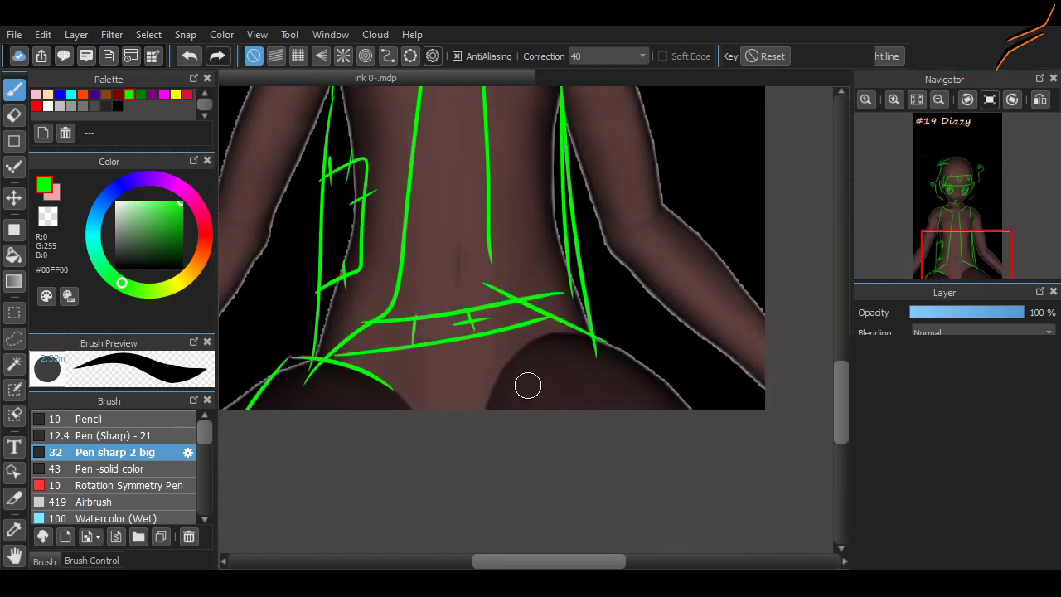
{"action": "left_click_drag", "start_coordinate": [516, 363], "coordinate": [491, 410]}
{"action": "left_click_drag", "start_coordinate": [595, 338], "coordinate": [695, 410]}
{"action": "left_click_drag", "start_coordinate": [841, 402], "coordinate": [842, 306]}
{"action": "key", "text": "ctrl+plus"}
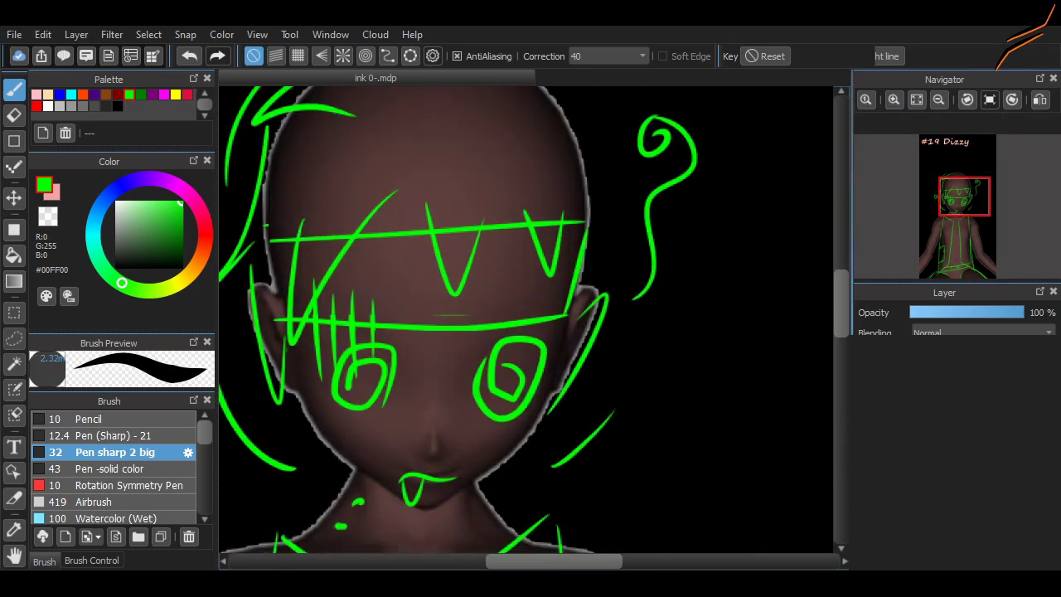
{"action": "key", "text": "ctrl+minus"}
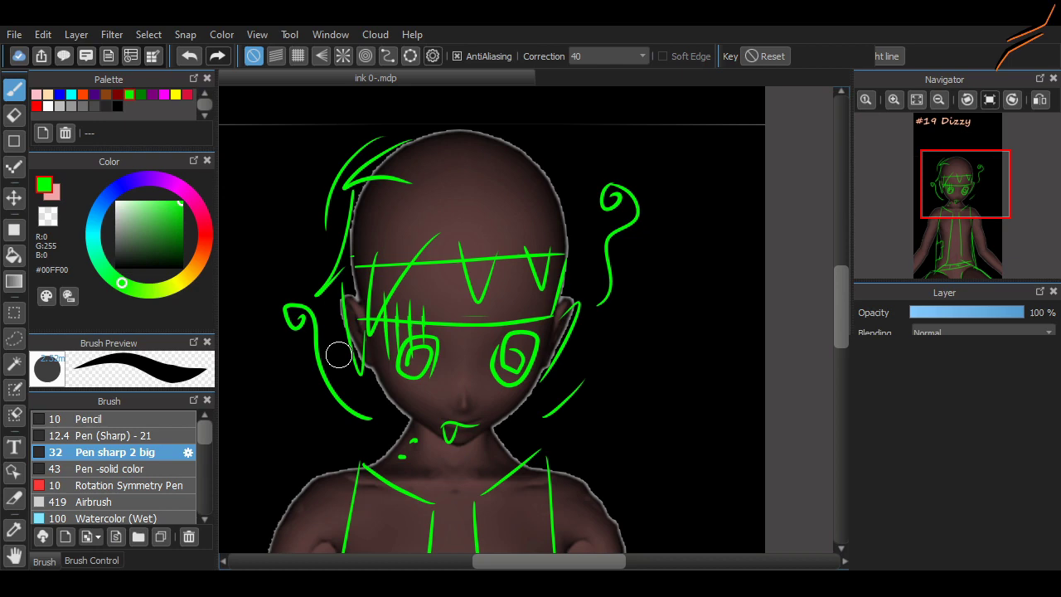
{"action": "left_click_drag", "start_coordinate": [548, 562], "coordinate": [531, 561]}
{"action": "mouse_move", "coordinate": [841, 307]}
{"action": "left_mouse_down"}
{"action": "mouse_move", "coordinate": [841, 398]}
{"action": "mouse_move", "coordinate": [841, 259]}
{"action": "mouse_move", "coordinate": [842, 317]}
{"action": "left_mouse_up"}
{"action": "left_click", "coordinate": [939, 100]}
{"action": "left_click", "coordinate": [939, 99]}
{"action": "scroll", "coordinate": [357, 408], "scroll_direction": "up", "scroll_amount": 1}
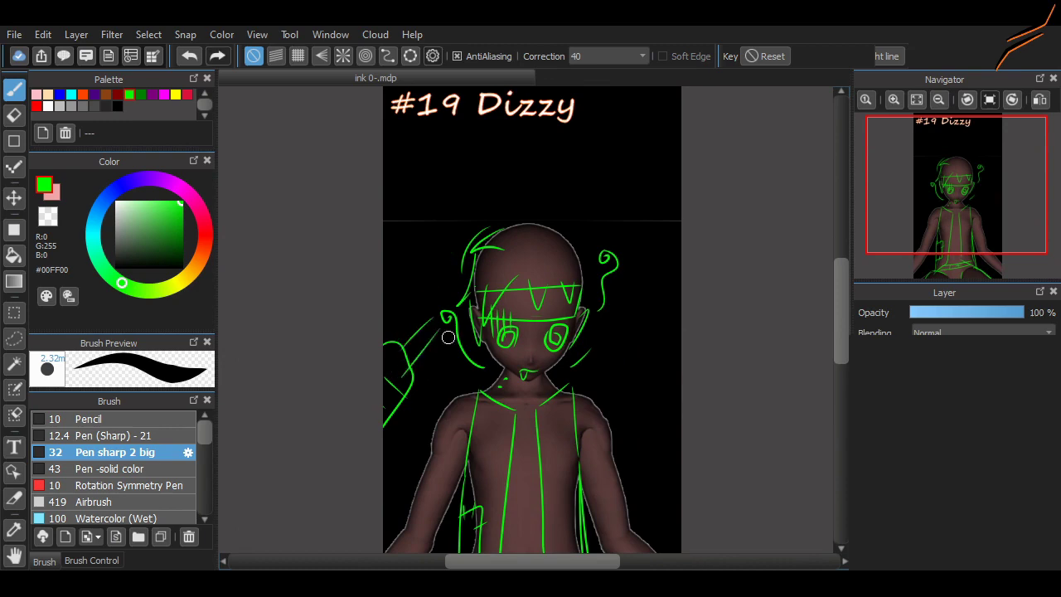
{"action": "key", "text": "ctrl+z"}
{"action": "left_click_drag", "start_coordinate": [840, 337], "coordinate": [841, 348]}
{"action": "left_click", "coordinate": [940, 99]}
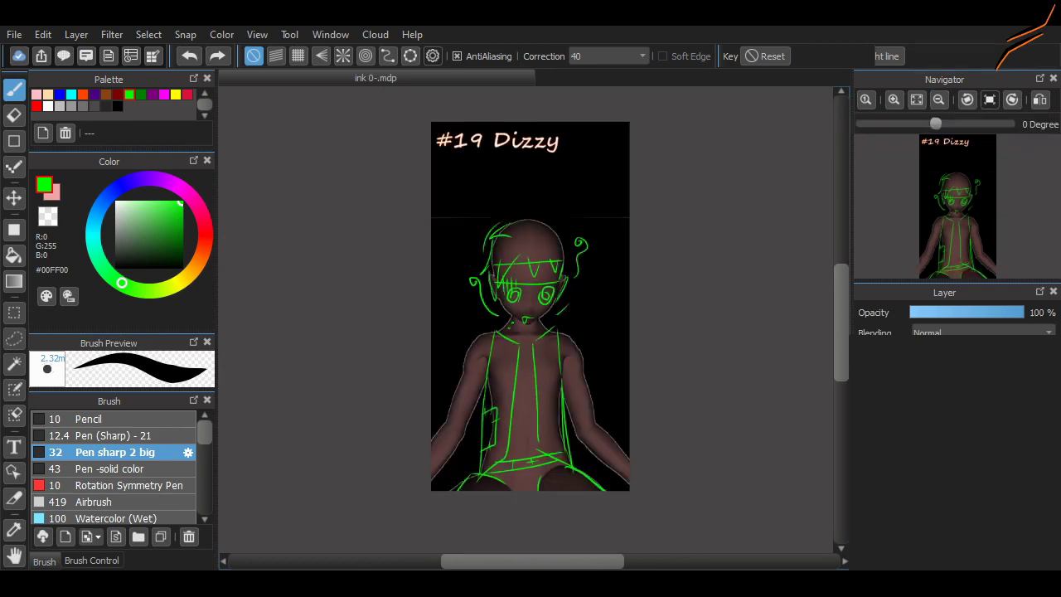
{"action": "mouse_move", "coordinate": [443, 495]}
{"action": "left_mouse_down"}
{"action": "mouse_move", "coordinate": [599, 523]}
{"action": "mouse_move", "coordinate": [685, 409]}
{"action": "left_mouse_up"}
{"action": "key", "text": "ctrl+z"}
{"action": "key", "text": "ctrl+z"}
- Set the brush colour to cyan (#00FFFF) and undo the large curve beside the figure
{"action": "left_click", "coordinate": [72, 95]}
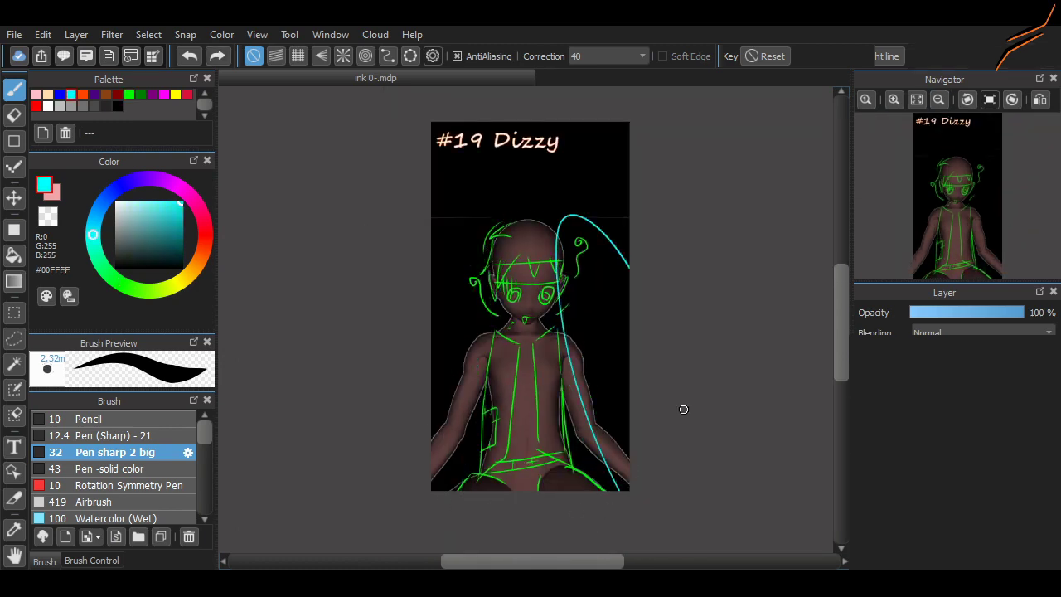
{"action": "key", "text": "ctrl+z"}
{"action": "left_click_drag", "start_coordinate": [604, 497], "coordinate": [635, 250]}
{"action": "left_click_drag", "start_coordinate": [480, 497], "coordinate": [436, 246]}
{"action": "mouse_move", "coordinate": [487, 182]}
{"action": "left_mouse_down"}
{"action": "mouse_move", "coordinate": [557, 170]}
{"action": "mouse_move", "coordinate": [591, 185]}
{"action": "left_mouse_up"}
{"action": "left_click_drag", "start_coordinate": [578, 190], "coordinate": [591, 216]}
{"action": "left_click", "coordinate": [894, 100]}
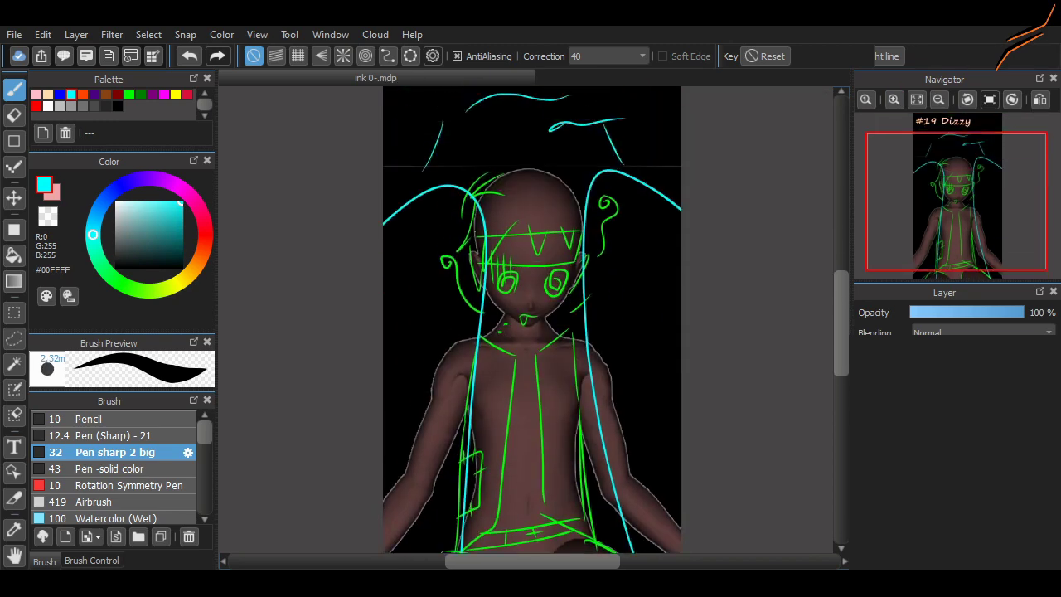
{"action": "scroll", "coordinate": [532, 319], "scroll_direction": "down", "scroll_amount": 3}
{"action": "key", "text": "ctrl+z"}
{"action": "key", "text": "ctrl+z"}
{"action": "key", "text": "ctrl+z"}
{"action": "key", "text": "ctrl+z"}
{"action": "key", "text": "ctrl+z"}
{"action": "key", "text": "ctrl+z"}
- Draw a curled cyan strand rising from the crown and the hair contour across the top to the right-hand side
{"action": "scroll", "coordinate": [532, 319], "scroll_direction": "up", "scroll_amount": 3}
{"action": "scroll", "coordinate": [528, 233], "scroll_direction": "up", "scroll_amount": 2}
{"action": "scroll", "coordinate": [537, 319], "scroll_direction": "up", "scroll_amount": 2}
{"action": "mouse_move", "coordinate": [543, 250]}
{"action": "left_mouse_down"}
{"action": "mouse_move", "coordinate": [443, 164]}
{"action": "mouse_move", "coordinate": [500, 187]}
{"action": "left_mouse_up"}
{"action": "key", "text": "ctrl+z"}
{"action": "key", "text": "ctrl+z"}
{"action": "mouse_move", "coordinate": [546, 246]}
{"action": "left_mouse_down"}
{"action": "mouse_move", "coordinate": [481, 199]}
{"action": "mouse_move", "coordinate": [493, 193]}
{"action": "left_mouse_up"}
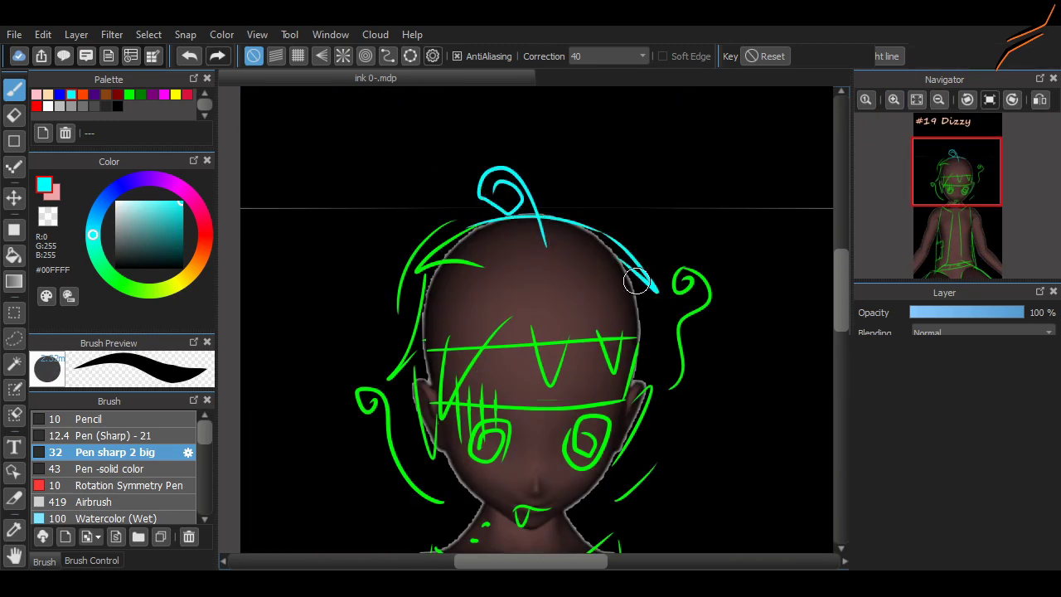
- Draw a long pointed cyan hair lock hanging from the headband beside the right-hand eye
{"action": "scroll", "coordinate": [626, 232], "scroll_direction": "down", "scroll_amount": 2}
{"action": "key", "text": "ctrl+z"}
{"action": "left_click_drag", "start_coordinate": [614, 333], "coordinate": [628, 334]}
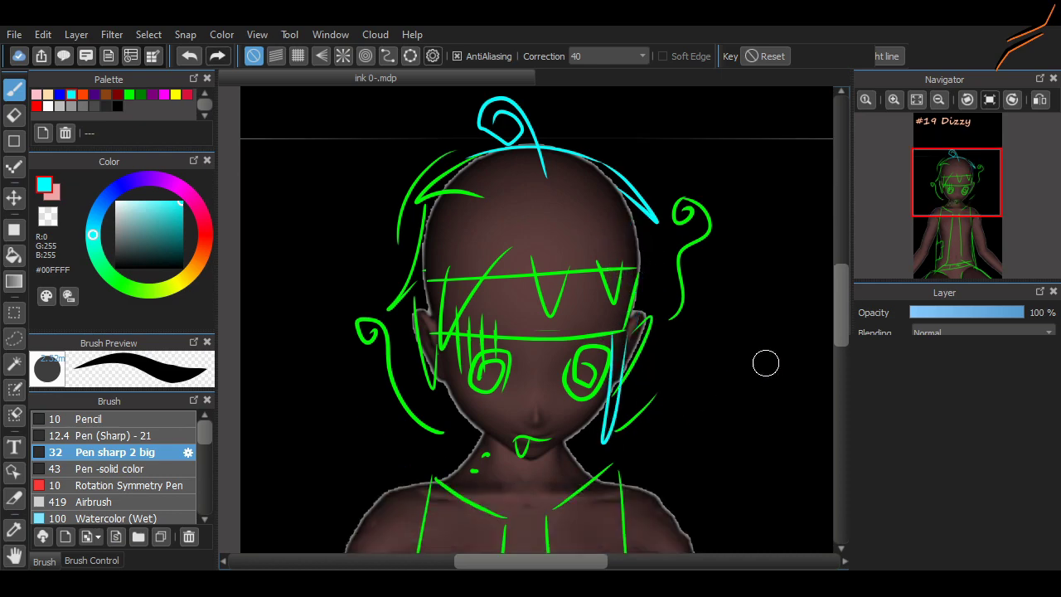
- Mark a broken cyan line of short dashes and small triangles down the right-hand arm above the elbow
{"action": "scroll", "coordinate": [765, 362], "scroll_direction": "down", "scroll_amount": 14}
{"action": "scroll", "coordinate": [765, 362], "scroll_direction": "up", "scroll_amount": 15}
{"action": "scroll", "coordinate": [765, 362], "scroll_direction": "down", "scroll_amount": 8}
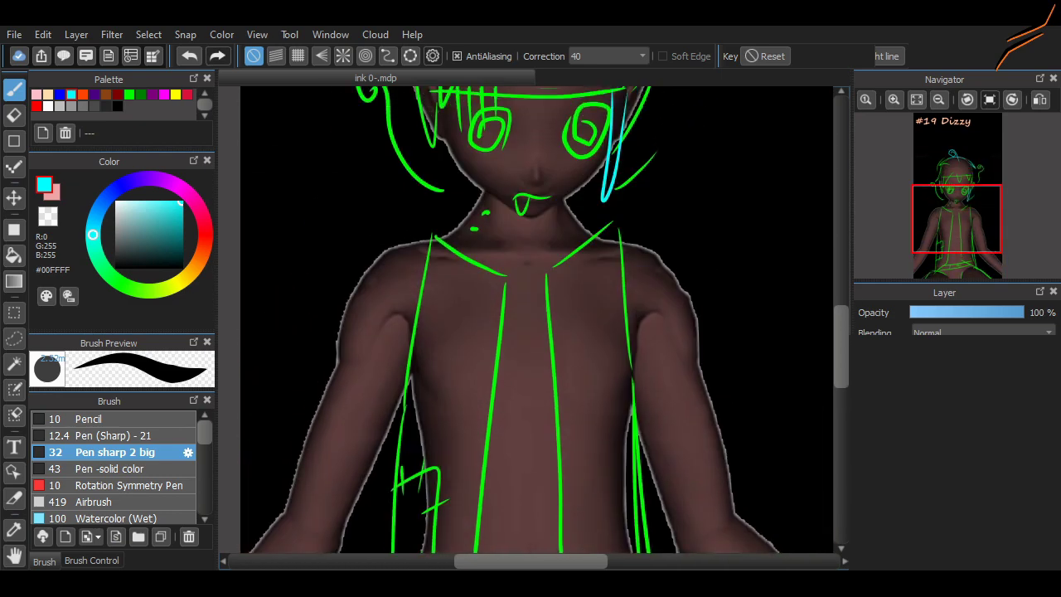
{"action": "scroll", "coordinate": [694, 270], "scroll_direction": "down", "scroll_amount": 3}
{"action": "scroll", "coordinate": [695, 270], "scroll_direction": "up", "scroll_amount": 3}
{"action": "scroll", "coordinate": [695, 271], "scroll_direction": "down", "scroll_amount": 4}
{"action": "left_click_drag", "start_coordinate": [695, 270], "coordinate": [688, 352]}
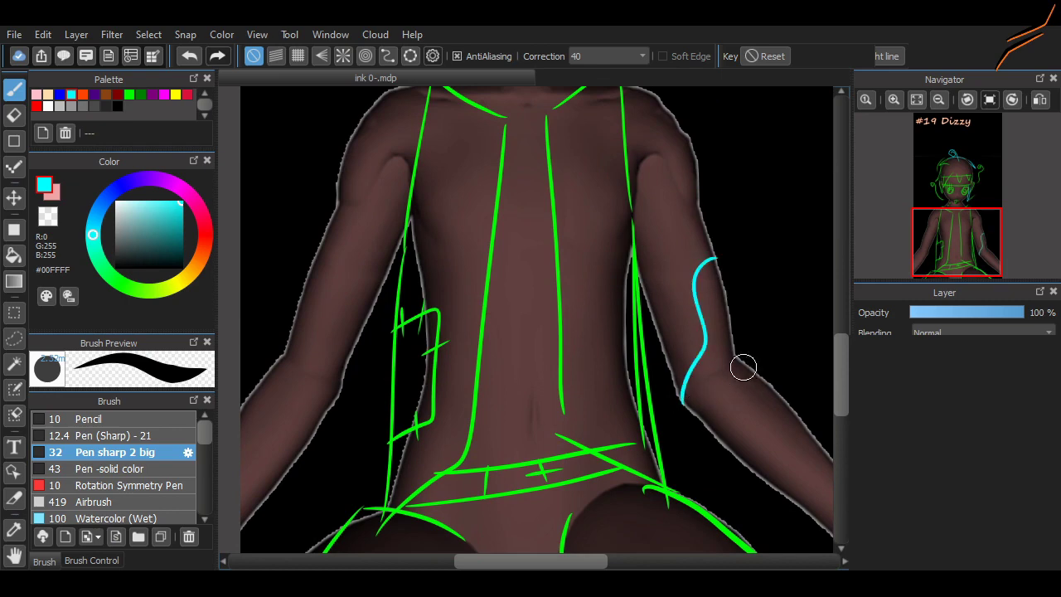
{"action": "key", "text": "ctrl+z"}
{"action": "left_click_drag", "start_coordinate": [691, 229], "coordinate": [678, 264]}
{"action": "left_click_drag", "start_coordinate": [724, 326], "coordinate": [733, 329]}
{"action": "scroll", "coordinate": [705, 312], "scroll_direction": "up", "scroll_amount": 1}
{"action": "left_click_drag", "start_coordinate": [681, 293], "coordinate": [673, 297]}
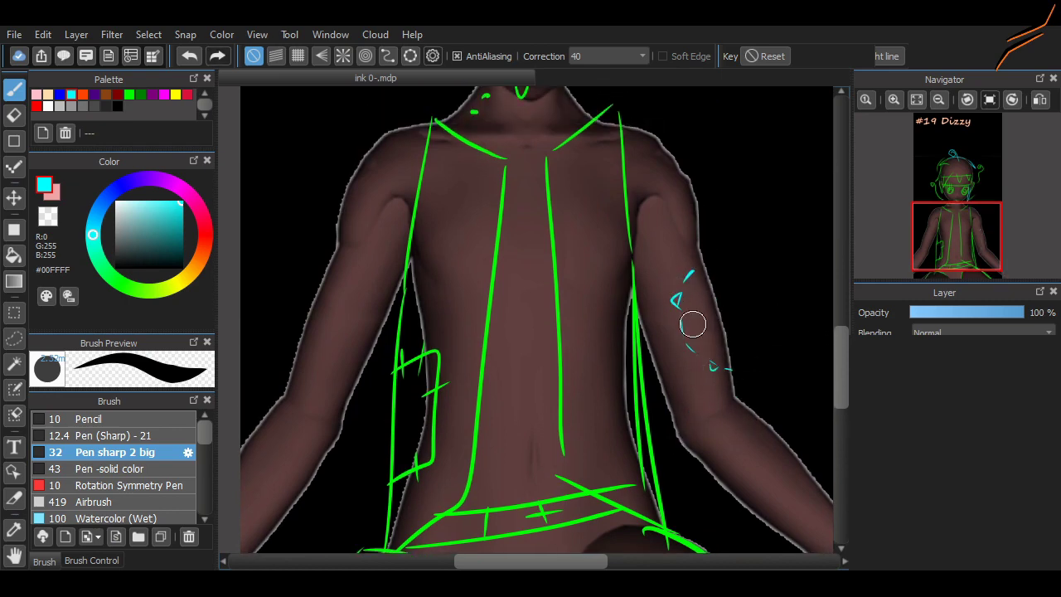
{"action": "scroll", "coordinate": [716, 368], "scroll_direction": "up", "scroll_amount": 6}
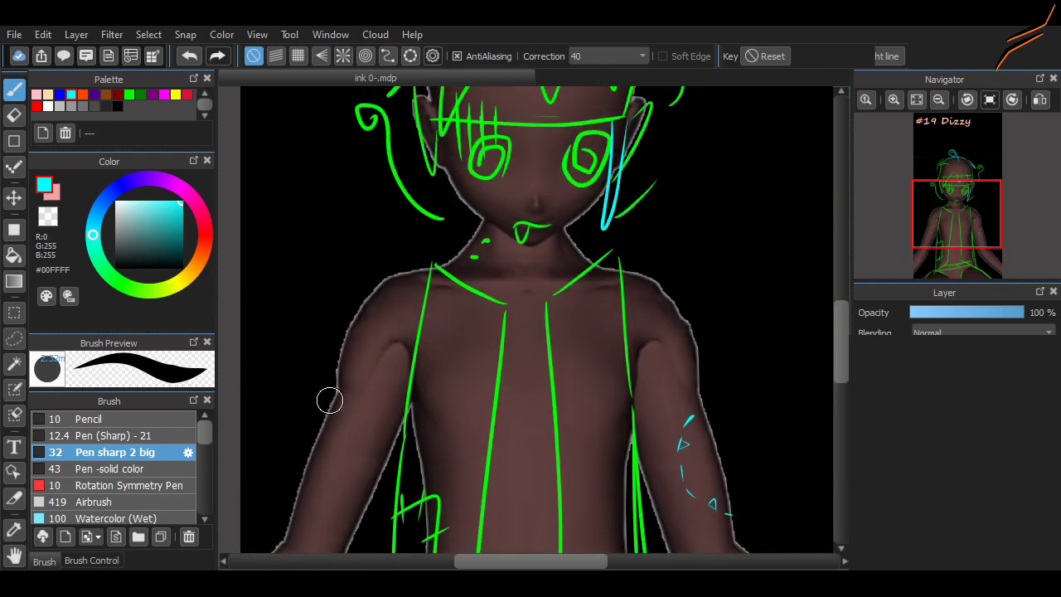
{"action": "left_click_drag", "start_coordinate": [326, 404], "coordinate": [394, 447]}
{"action": "left_click_drag", "start_coordinate": [315, 419], "coordinate": [361, 470]}
{"action": "left_click_drag", "start_coordinate": [840, 366], "coordinate": [840, 400]}
{"action": "key", "text": "ctrl+z"}
{"action": "key", "text": "ctrl+z"}
{"action": "key", "text": "ctrl+z"}
{"action": "key", "text": "ctrl+z"}
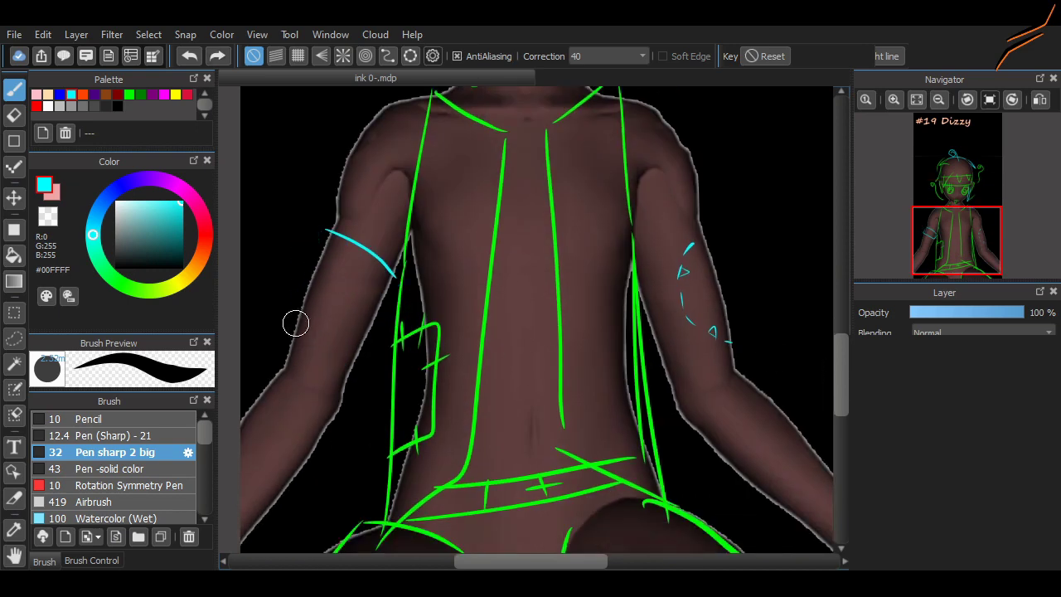
- Draw a rectangular cyan armband above the left-hand elbow with a chain of oval links hanging from it
{"action": "left_click_drag", "start_coordinate": [300, 304], "coordinate": [375, 331]}
{"action": "left_click_drag", "start_coordinate": [300, 304], "coordinate": [293, 326]}
{"action": "left_click_drag", "start_coordinate": [292, 326], "coordinate": [370, 356]}
{"action": "left_click_drag", "start_coordinate": [370, 385], "coordinate": [370, 421]}
- Draw crossing, curved cyan tattoo strokes on the left-hand upper arm, from the shoulder downward
{"action": "left_click_drag", "start_coordinate": [840, 374], "coordinate": [840, 343]}
{"action": "left_click_drag", "start_coordinate": [375, 275], "coordinate": [364, 399]}
{"action": "left_click_drag", "start_coordinate": [361, 319], "coordinate": [369, 352]}
- Draw a cyan stitch line with three cross strokes on the right-hand upper arm, and cyan contours along the left-hand hip and thigh
{"action": "scroll", "coordinate": [827, 348], "scroll_direction": "up", "scroll_amount": 3}
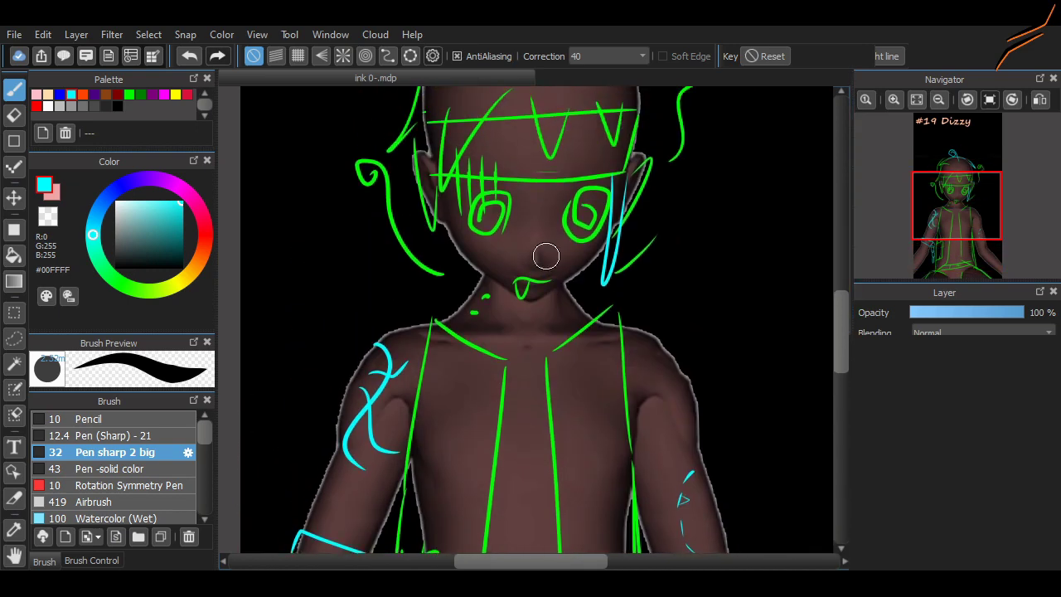
{"action": "scroll", "coordinate": [827, 324], "scroll_direction": "down", "scroll_amount": 7}
{"action": "left_click_drag", "start_coordinate": [640, 194], "coordinate": [680, 286]}
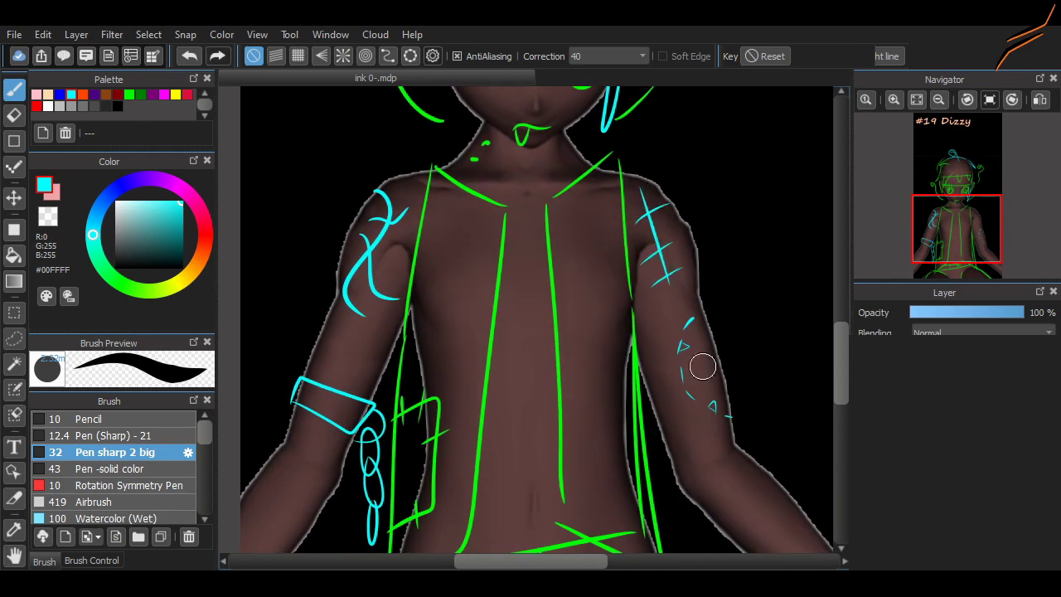
{"action": "scroll", "coordinate": [702, 365], "scroll_direction": "down", "scroll_amount": 8}
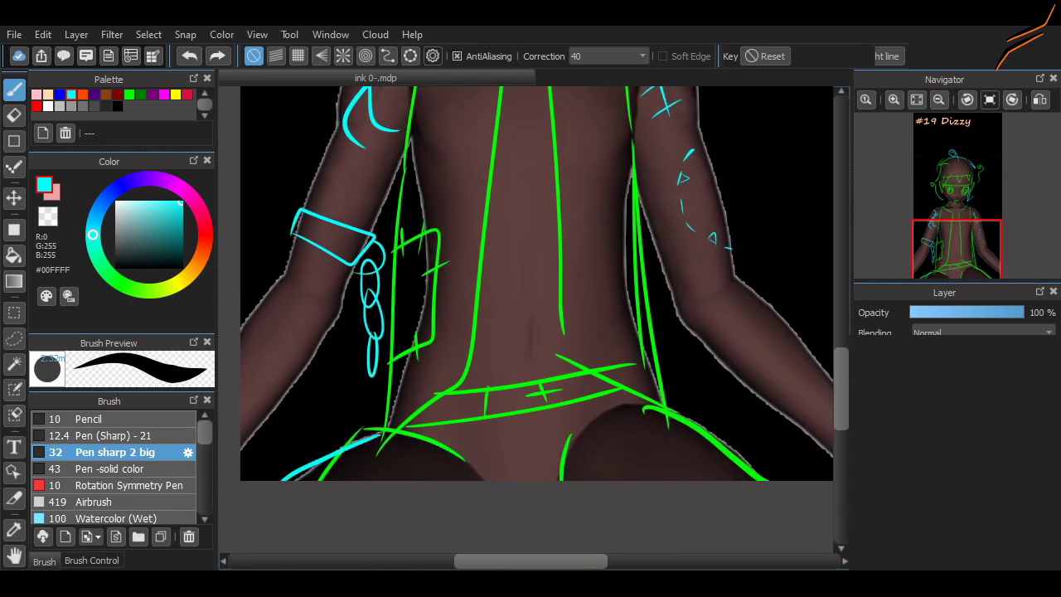
- Draw an angled cyan face marking with short dashes and a small triangle under the left-hand eye
{"action": "scroll", "coordinate": [360, 431], "scroll_direction": "up", "scroll_amount": 20}
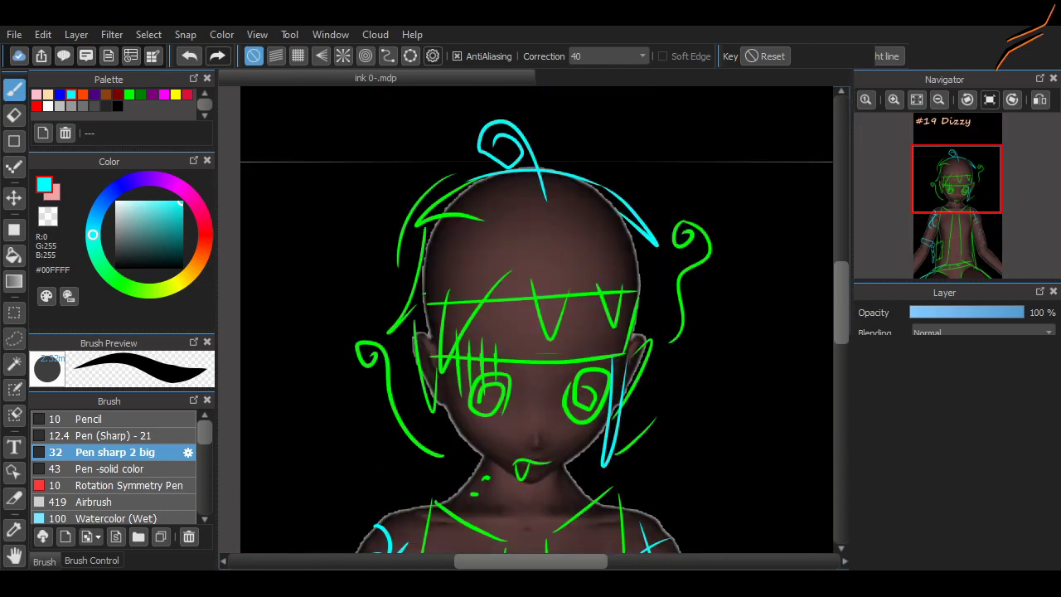
{"action": "mouse_move", "coordinate": [841, 302]}
{"action": "left_mouse_down"}
{"action": "mouse_move", "coordinate": [841, 381]}
{"action": "mouse_move", "coordinate": [842, 332]}
{"action": "left_mouse_up"}
{"action": "left_click", "coordinate": [894, 100]}
{"action": "left_click", "coordinate": [895, 99]}
{"action": "mouse_move", "coordinate": [411, 202]}
{"action": "left_mouse_down"}
{"action": "mouse_move", "coordinate": [520, 199]}
{"action": "mouse_move", "coordinate": [497, 243]}
{"action": "left_mouse_up"}
{"action": "key", "text": "ctrl+z"}
{"action": "left_click_drag", "start_coordinate": [471, 219], "coordinate": [482, 235]}
{"action": "key", "text": "ctrl+z"}
{"action": "left_click_drag", "start_coordinate": [407, 201], "coordinate": [392, 161]}
{"action": "left_click_drag", "start_coordinate": [417, 212], "coordinate": [431, 230]}
{"action": "left_click_drag", "start_coordinate": [436, 217], "coordinate": [450, 234]}
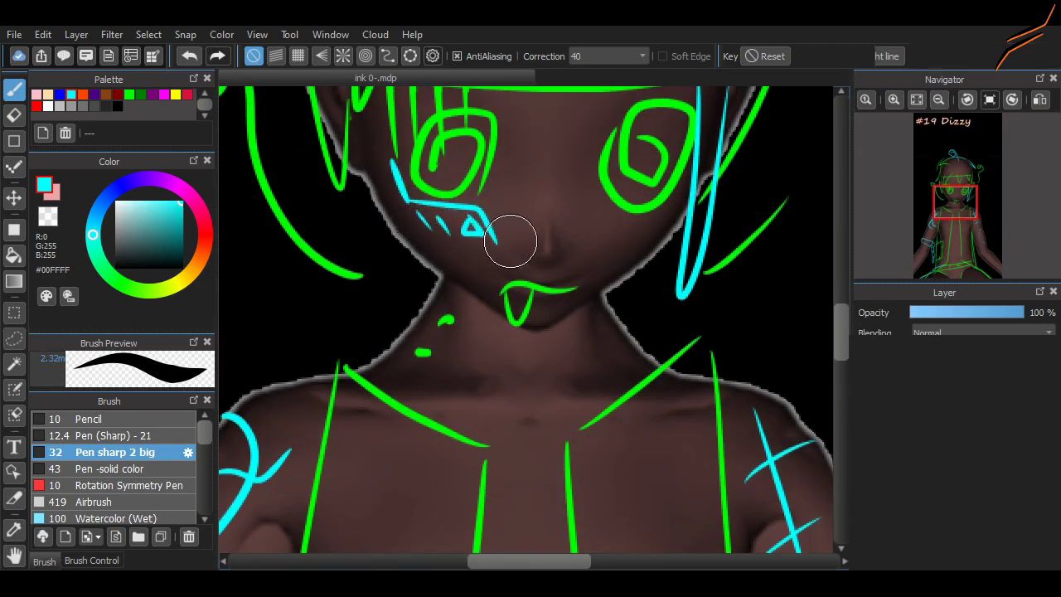
- Draw a short curved cyan hair lock below the left-hand ear, beside the cheek
{"action": "left_click_drag", "start_coordinate": [841, 332], "coordinate": [841, 381]}
{"action": "left_click", "coordinate": [938, 99]}
{"action": "left_click", "coordinate": [939, 99]}
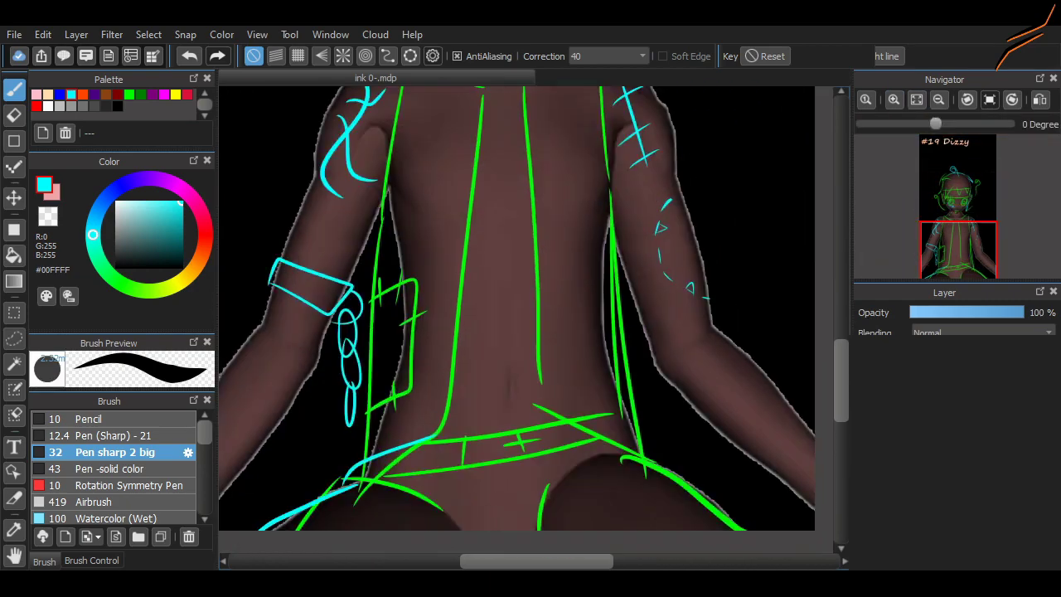
{"action": "left_click_drag", "start_coordinate": [959, 252], "coordinate": [957, 220]}
{"action": "left_click_drag", "start_coordinate": [430, 174], "coordinate": [443, 155]}
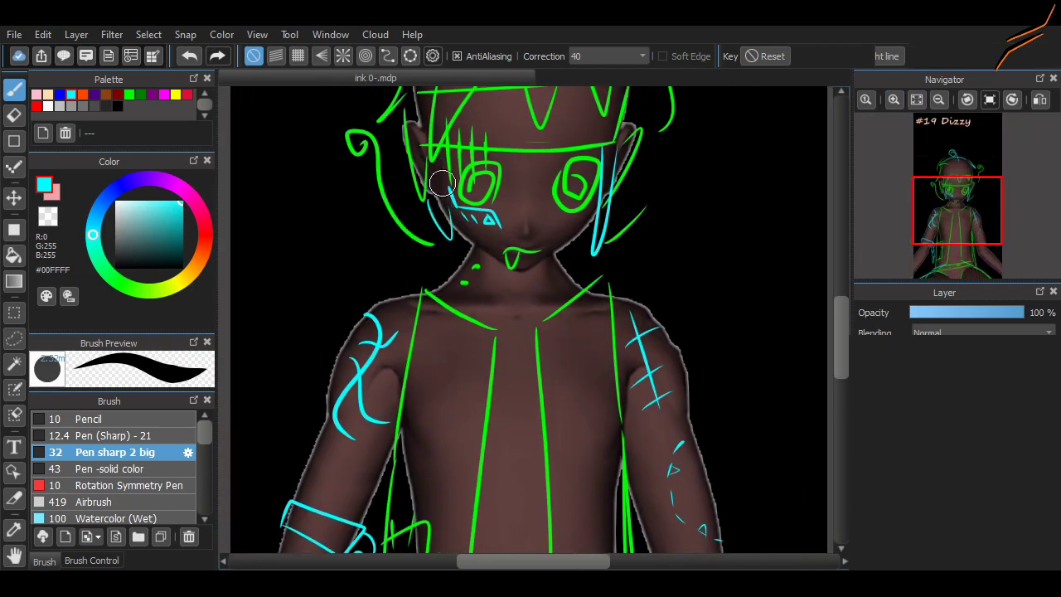
- Look over the sketched figure from head to thighs at different zoom levels
{"action": "left_click_drag", "start_coordinate": [841, 324], "coordinate": [842, 345]}
{"action": "scroll", "coordinate": [768, 340], "scroll_direction": "down", "scroll_amount": 2}
{"action": "scroll", "coordinate": [768, 340], "scroll_direction": "up", "scroll_amount": 1}
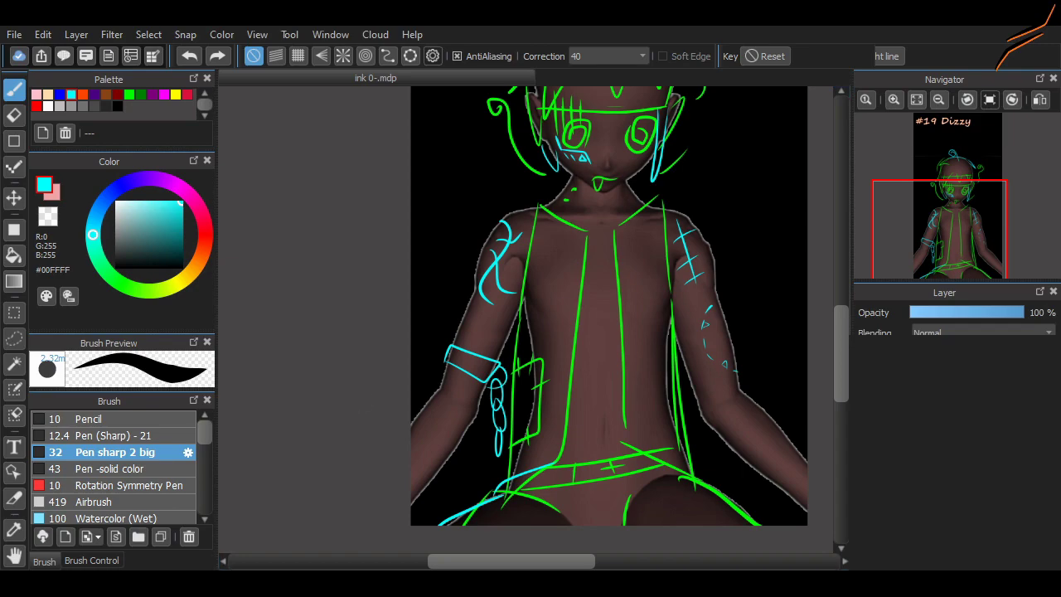
{"action": "scroll", "coordinate": [352, 348], "scroll_direction": "down", "scroll_amount": 2}
{"action": "scroll", "coordinate": [378, 348], "scroll_direction": "up", "scroll_amount": 1}
{"action": "scroll", "coordinate": [540, 355], "scroll_direction": "up", "scroll_amount": 2}
{"action": "left_click_drag", "start_coordinate": [841, 311], "coordinate": [841, 354]}
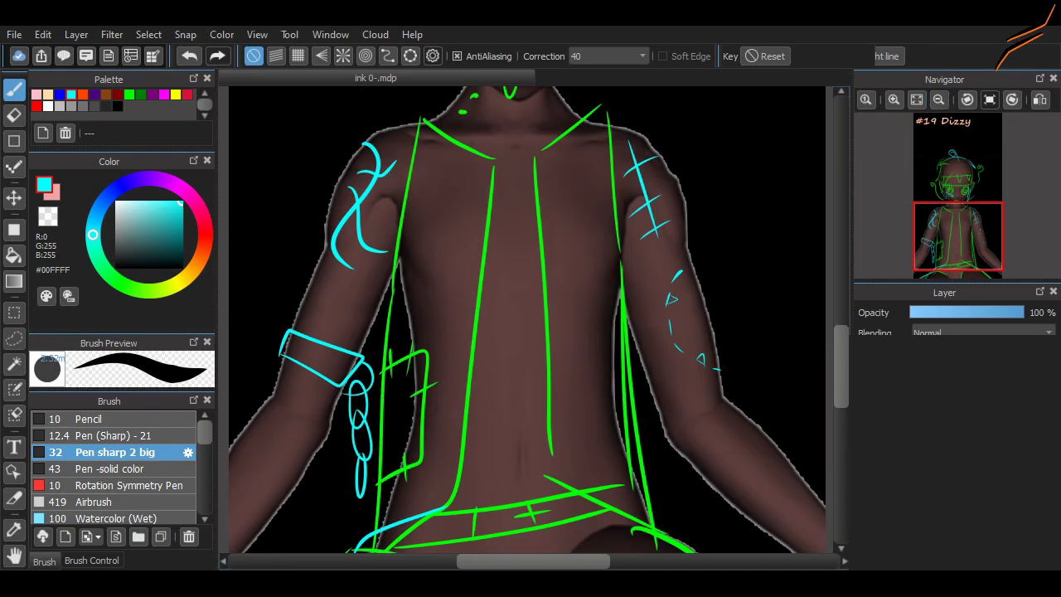
{"action": "scroll", "coordinate": [554, 438], "scroll_direction": "down", "scroll_amount": 2}
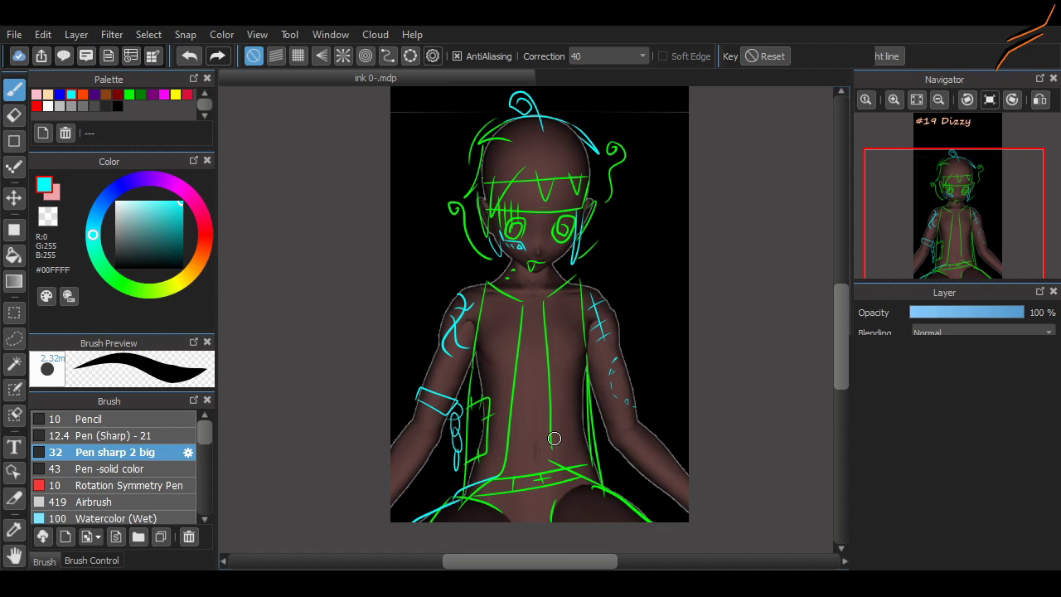
- Fade the green and cyan sketch by lowering its layer opacity, and set the brush colour to white (#FFFFFF)
{"action": "left_click_drag", "start_coordinate": [961, 313], "coordinate": [979, 313]}
{"action": "left_click", "coordinate": [48, 106]}
{"action": "mouse_move", "coordinate": [428, 220]}
{"action": "left_mouse_down"}
{"action": "mouse_move", "coordinate": [455, 268]}
{"action": "mouse_move", "coordinate": [440, 159]}
{"action": "left_mouse_up"}
{"action": "key", "text": "ctrl+z"}
- Draw a narrow, closed white mouth shape over the sketched mouth
{"action": "scroll", "coordinate": [525, 217], "scroll_direction": "up", "scroll_amount": 3}
{"action": "scroll", "coordinate": [547, 357], "scroll_direction": "up", "scroll_amount": 1}
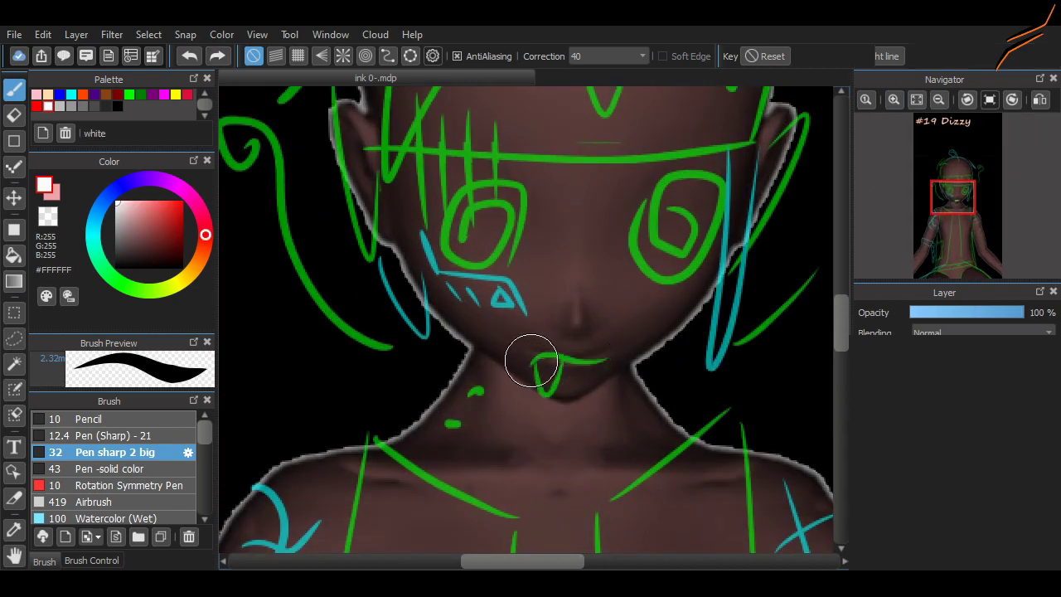
{"action": "left_click_drag", "start_coordinate": [535, 363], "coordinate": [540, 367]}
- Set the brush size to 25 and outline the jaw in white from the left-hand cheek through the chin to the right-hand cheek
{"action": "left_click_drag", "start_coordinate": [398, 252], "coordinate": [452, 335]}
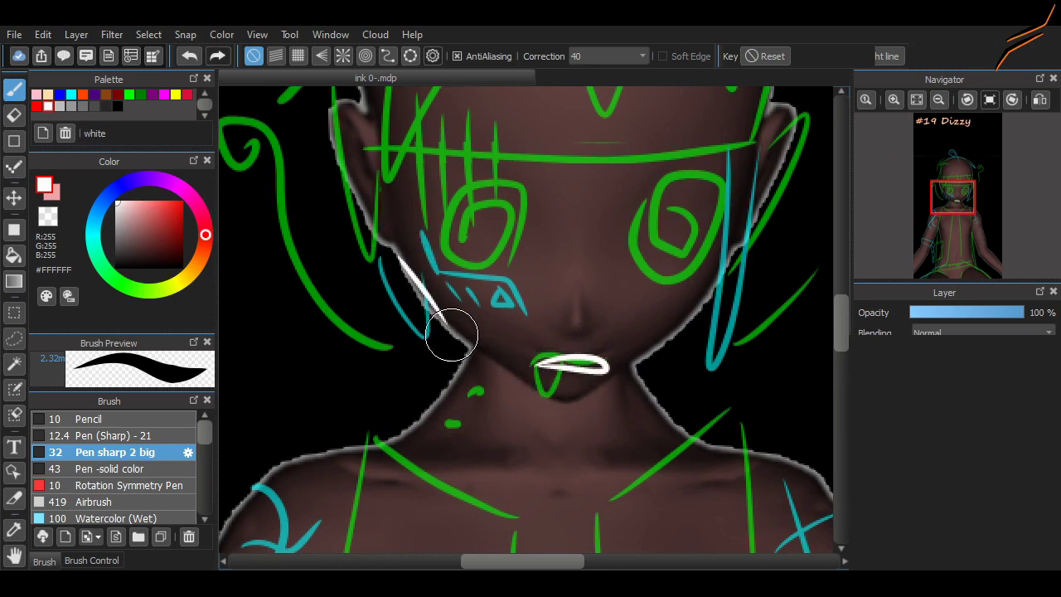
{"action": "key", "text": "ctrl+z"}
{"action": "left_click", "coordinate": [92, 561]}
{"action": "left_click", "coordinate": [105, 425]}
{"action": "left_click_drag", "start_coordinate": [401, 261], "coordinate": [565, 401]}
{"action": "key", "text": "ctrl+z"}
{"action": "mouse_move", "coordinate": [403, 258]}
{"action": "left_mouse_down"}
{"action": "mouse_move", "coordinate": [483, 351]}
{"action": "mouse_move", "coordinate": [566, 395]}
{"action": "left_mouse_up"}
{"action": "key", "text": "ctrl+z"}
{"action": "mouse_move", "coordinate": [567, 394]}
{"action": "left_mouse_down"}
{"action": "mouse_move", "coordinate": [666, 335]}
{"action": "mouse_move", "coordinate": [718, 282]}
{"action": "left_mouse_up"}
- Trace the long left-hand fringe lock and the two V-shaped locks over the headband in white
{"action": "scroll", "coordinate": [438, 180], "scroll_direction": "up", "scroll_amount": 2}
{"action": "left_click_drag", "start_coordinate": [509, 166], "coordinate": [435, 262]}
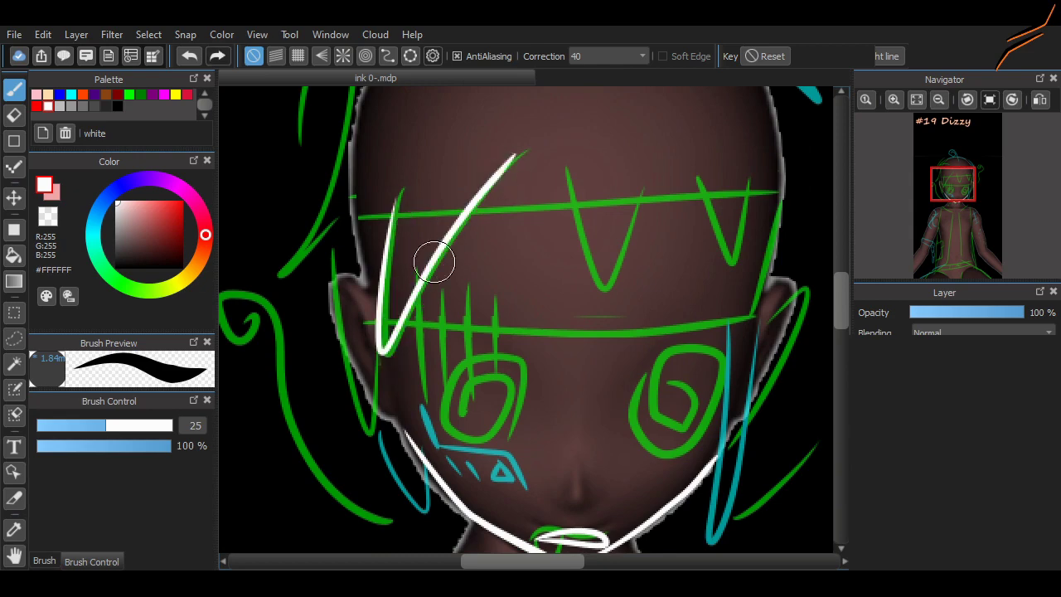
{"action": "left_click_drag", "start_coordinate": [572, 562], "coordinate": [593, 561]}
{"action": "mouse_move", "coordinate": [463, 179]}
{"action": "left_mouse_down"}
{"action": "mouse_move", "coordinate": [495, 284]}
{"action": "mouse_move", "coordinate": [538, 173]}
{"action": "left_mouse_up"}
{"action": "key", "text": "ctrl+z"}
{"action": "left_click_drag", "start_coordinate": [461, 179], "coordinate": [640, 168]}
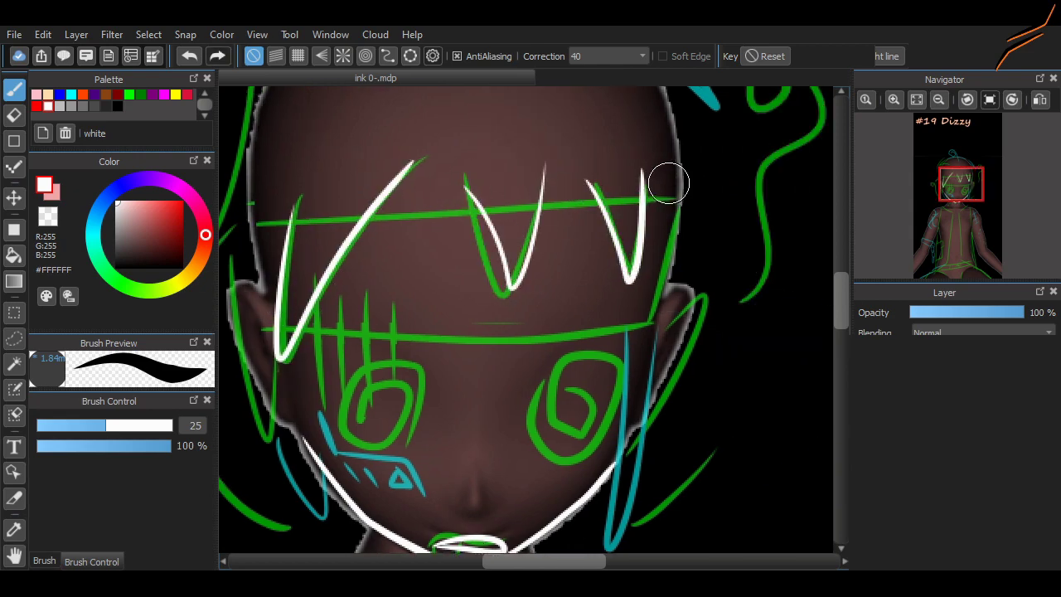
- Draw the headband's lower and upper edges in white across the forehead
{"action": "key", "text": "ctrl+z"}
{"action": "left_click_drag", "start_coordinate": [841, 298], "coordinate": [841, 309]}
{"action": "left_click_drag", "start_coordinate": [300, 252], "coordinate": [679, 241]}
{"action": "key", "text": "ctrl+z"}
{"action": "key", "text": "ctrl+z"}
{"action": "mouse_move", "coordinate": [307, 255]}
{"action": "left_mouse_down"}
{"action": "mouse_move", "coordinate": [571, 256]}
{"action": "mouse_move", "coordinate": [654, 235]}
{"action": "left_mouse_up"}
{"action": "key", "text": "ctrl+z"}
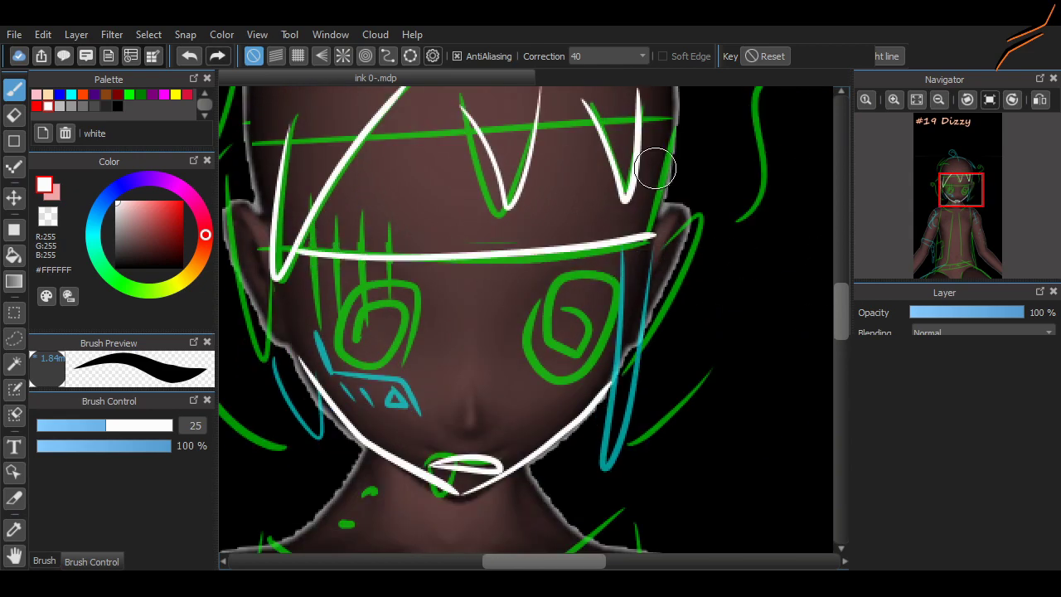
{"action": "left_click_drag", "start_coordinate": [841, 310], "coordinate": [841, 300]}
{"action": "left_click_drag", "start_coordinate": [365, 206], "coordinate": [672, 192]}
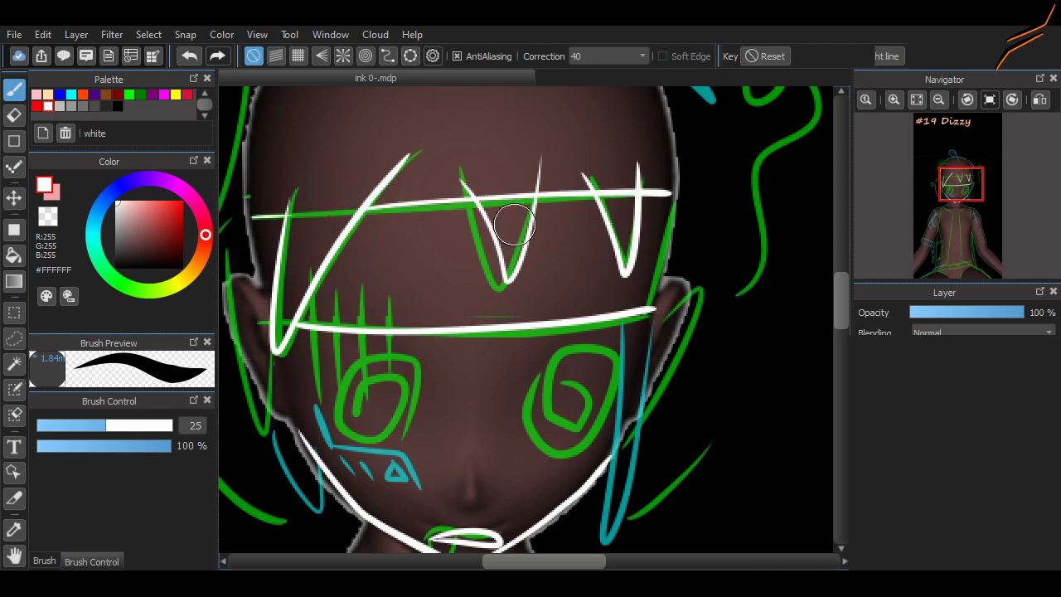
- Erase the headband's upper edge inside the two V-shaped locks and close the headband's right-hand end in white
{"action": "key", "text": "e"}
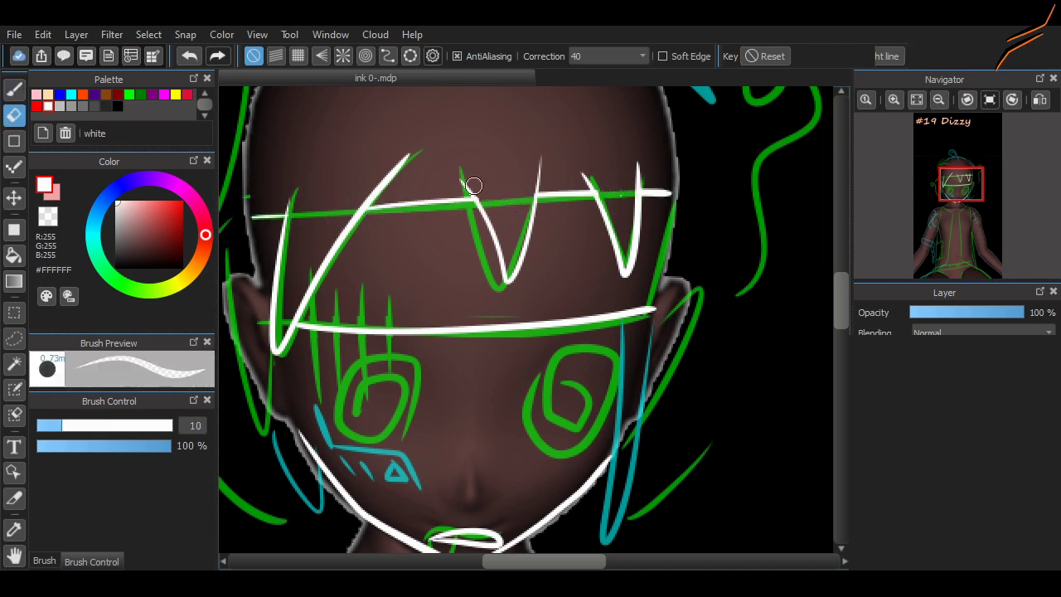
{"action": "key", "text": "b"}
{"action": "left_click_drag", "start_coordinate": [651, 311], "coordinate": [663, 192]}
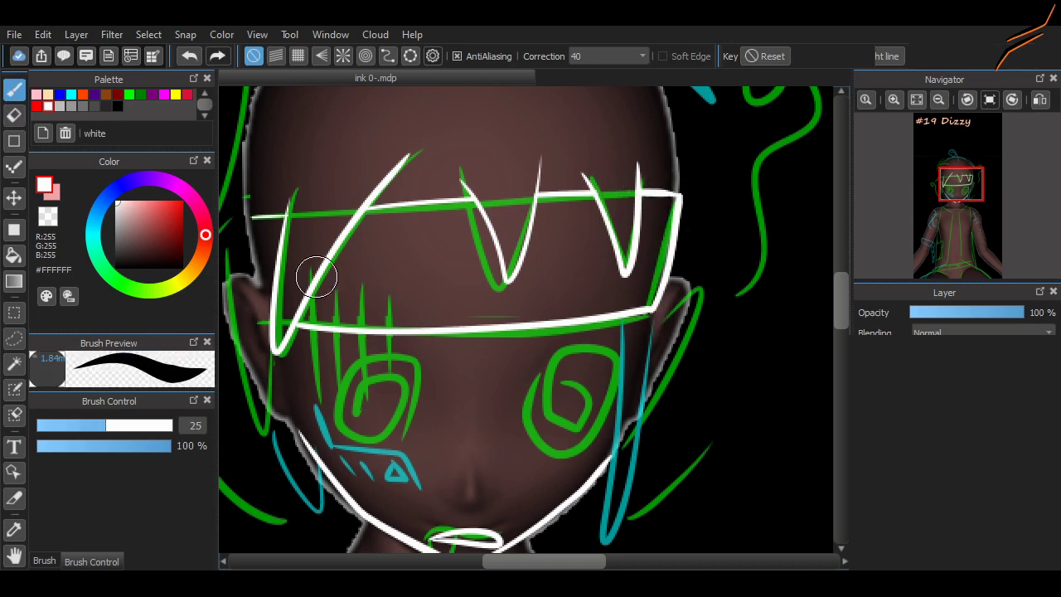
- Trace the pointed lock by the left-hand ear and the pointed tuft at the upper left-hand side of the hair in white
{"action": "left_click_drag", "start_coordinate": [316, 277], "coordinate": [391, 284]}
{"action": "left_click_drag", "start_coordinate": [345, 345], "coordinate": [304, 250]}
{"action": "left_click_drag", "start_coordinate": [421, 393], "coordinate": [429, 573]}
{"action": "key", "text": "ctrl+z"}
{"action": "mouse_move", "coordinate": [448, 241]}
{"action": "left_mouse_down"}
{"action": "mouse_move", "coordinate": [408, 229]}
{"action": "mouse_move", "coordinate": [429, 157]}
{"action": "left_mouse_up"}
{"action": "key", "text": "ctrl+z"}
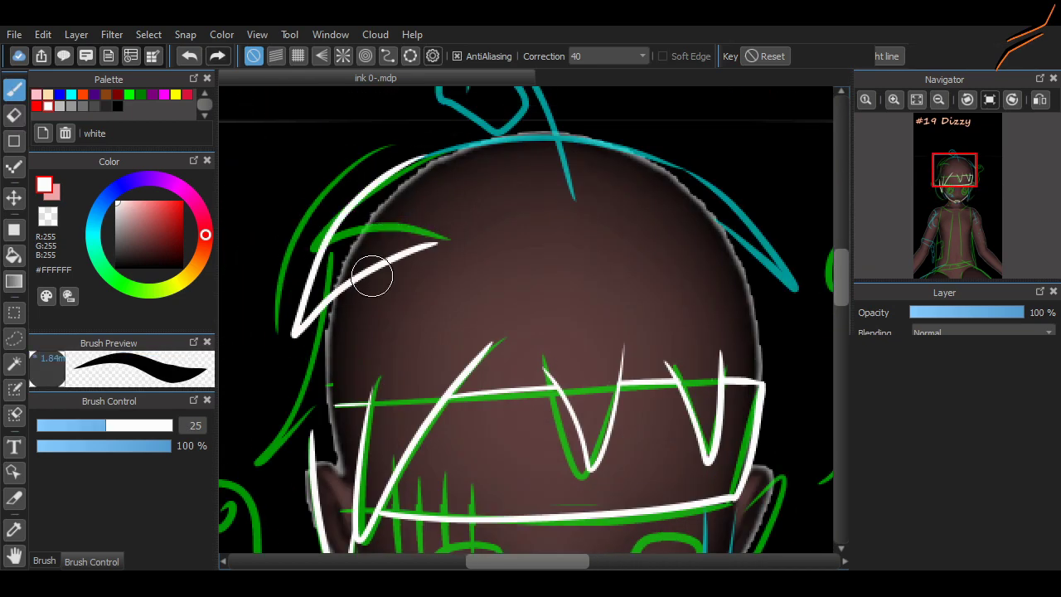
- Draw the left-hand side strand and the hair contour over the crown, ending in a pointed tip on the right-hand side
{"action": "left_click_drag", "start_coordinate": [311, 324], "coordinate": [320, 428]}
{"action": "left_click_drag", "start_coordinate": [456, 545], "coordinate": [390, 552]}
{"action": "mouse_move", "coordinate": [363, 164]}
{"action": "left_mouse_down"}
{"action": "mouse_move", "coordinate": [649, 159]}
{"action": "mouse_move", "coordinate": [659, 218]}
{"action": "mouse_move", "coordinate": [729, 273]}
{"action": "left_mouse_up"}
{"action": "key", "text": "ctrl+z"}
{"action": "key", "text": "ctrl+z"}
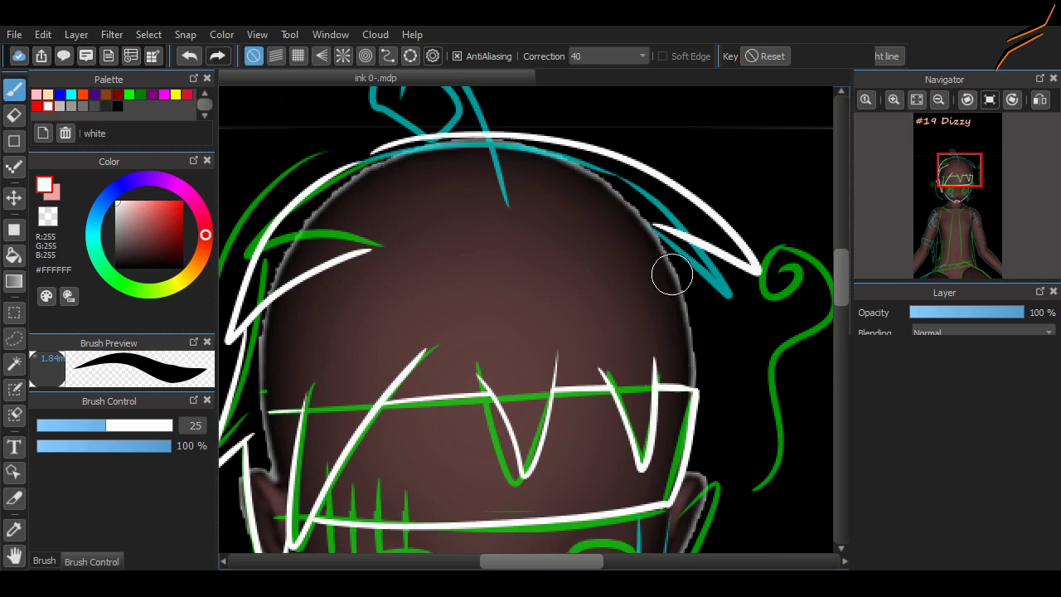
- Draw the right-hand side hair and the long pointed lock hanging from the headband beside the right-hand eye in white
{"action": "scroll", "coordinate": [568, 421], "scroll_direction": "right", "scroll_amount": 4}
{"action": "scroll", "coordinate": [569, 421], "scroll_direction": "down", "scroll_amount": 6}
{"action": "left_click_drag", "start_coordinate": [503, 214], "coordinate": [539, 205]}
{"action": "key", "text": "ctrl+z"}
{"action": "key", "text": "ctrl+z"}
{"action": "scroll", "coordinate": [539, 202], "scroll_direction": "left", "scroll_amount": 4}
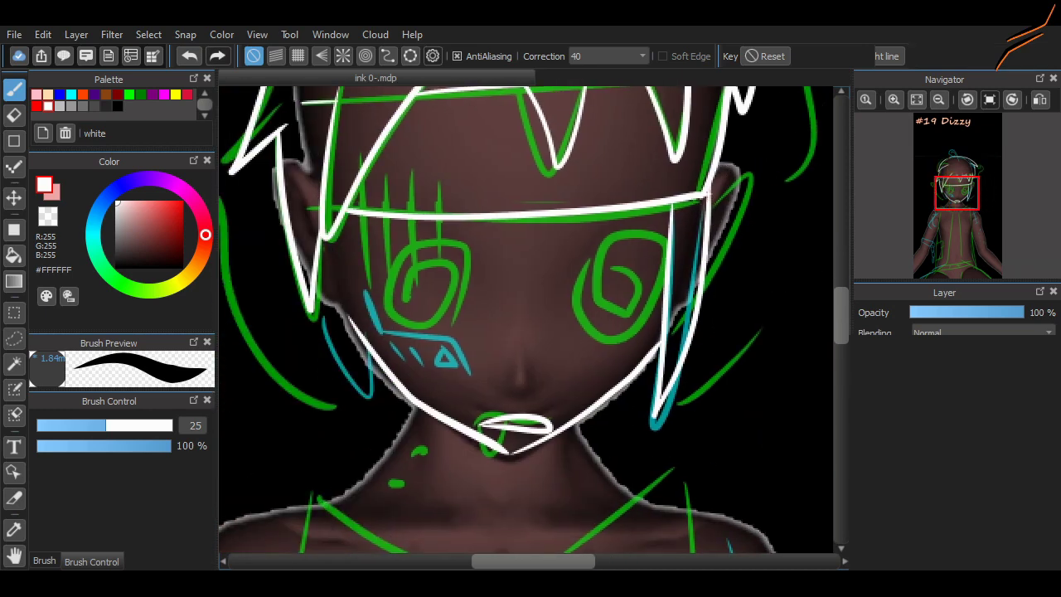
- Add small pointed white locks behind the left-hand and right-hand cheeks, and join the left-hand cheek line to the hair
{"action": "left_click_drag", "start_coordinate": [337, 323], "coordinate": [319, 297]}
{"action": "left_click_drag", "start_coordinate": [304, 261], "coordinate": [329, 349]}
{"action": "key", "text": "ctrl+z"}
{"action": "left_click_drag", "start_coordinate": [300, 290], "coordinate": [354, 353]}
{"action": "key", "text": "ctrl+z"}
{"action": "left_click_drag", "start_coordinate": [606, 388], "coordinate": [619, 436]}
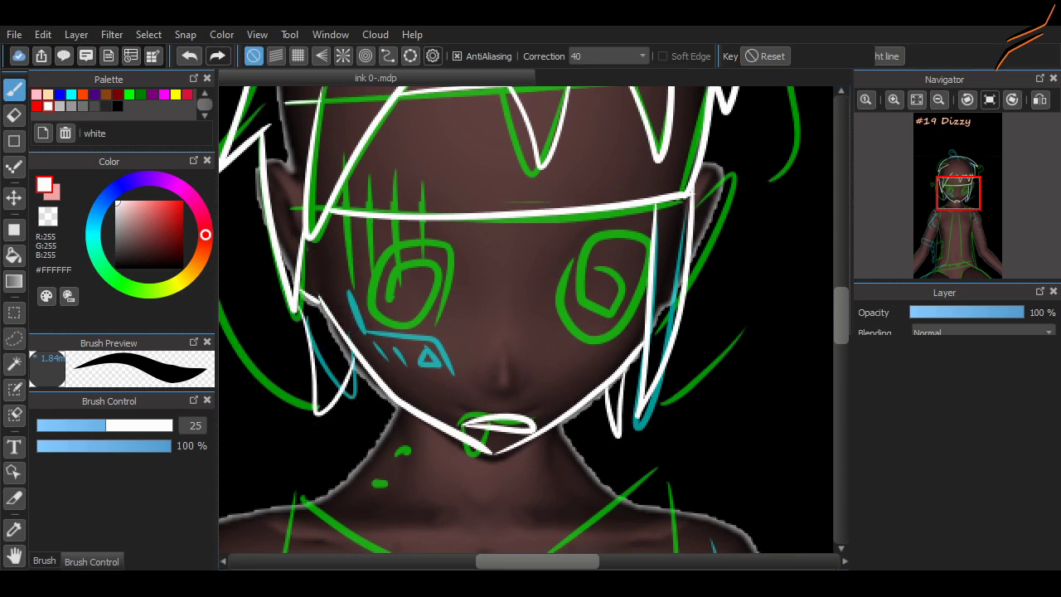
- Draw the neck contours and the open V-shaped collar with its short shoulder lines in white
{"action": "scroll", "coordinate": [399, 221], "scroll_direction": "down", "scroll_amount": 1}
{"action": "scroll", "coordinate": [399, 220], "scroll_direction": "down", "scroll_amount": 4}
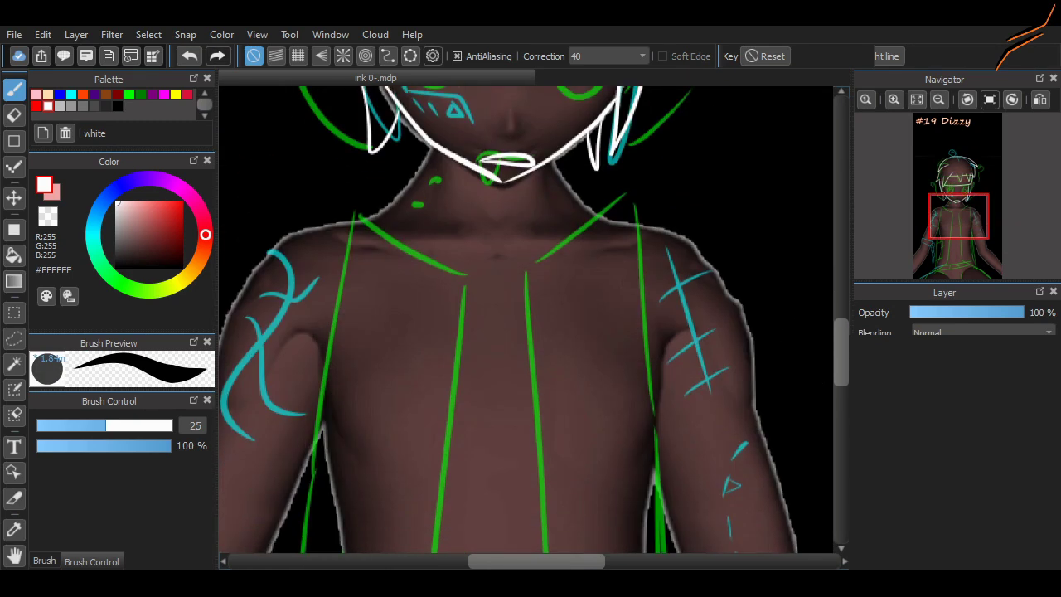
{"action": "key", "text": "ctrl+z"}
{"action": "mouse_move", "coordinate": [384, 186]}
{"action": "left_mouse_down"}
{"action": "mouse_move", "coordinate": [464, 251]}
{"action": "mouse_move", "coordinate": [607, 184]}
{"action": "left_mouse_up"}
{"action": "mouse_move", "coordinate": [599, 188]}
{"action": "left_mouse_down"}
{"action": "mouse_move", "coordinate": [649, 200]}
{"action": "mouse_move", "coordinate": [523, 251]}
{"action": "left_mouse_up"}
{"action": "key", "text": "ctrl+z"}
{"action": "key", "text": "ctrl+z"}
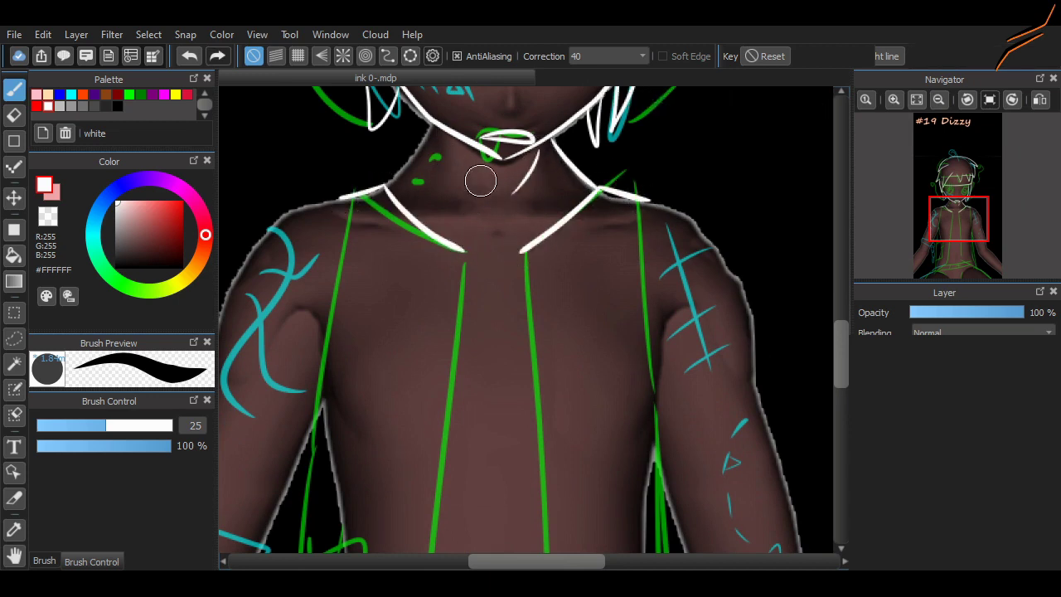
{"action": "left_click_drag", "start_coordinate": [431, 126], "coordinate": [387, 189]}
- Draw the vest's right-hand and left-hand armhole edges in white from the shoulders down to the armpits
{"action": "left_click_drag", "start_coordinate": [646, 202], "coordinate": [659, 415]}
{"action": "key", "text": "ctrl+z"}
{"action": "key", "text": "ctrl+z"}
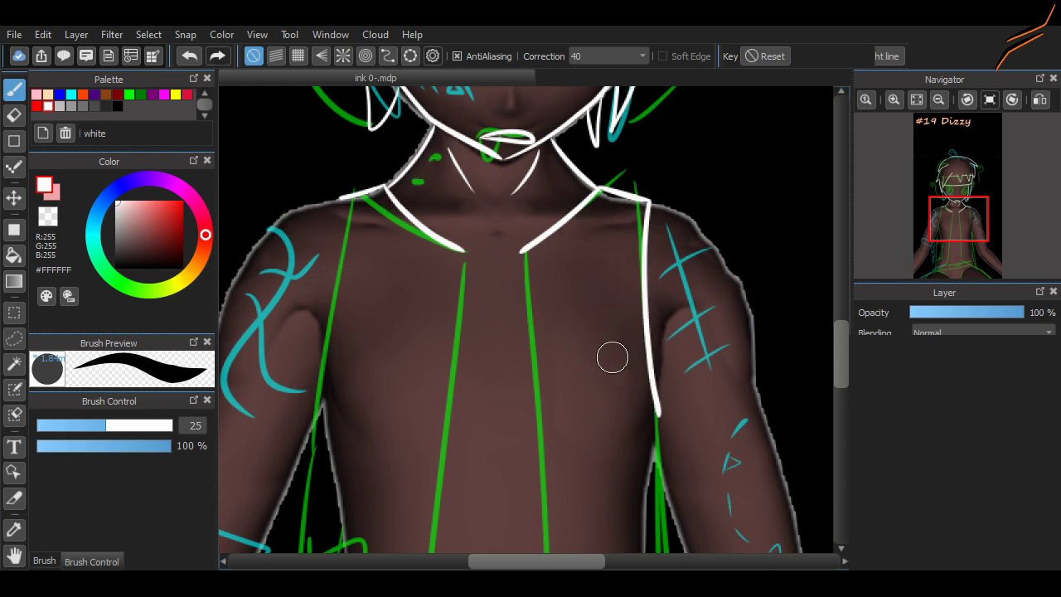
{"action": "key", "text": "ctrl+z"}
{"action": "mouse_move", "coordinate": [340, 201]}
{"action": "left_mouse_down"}
{"action": "mouse_move", "coordinate": [324, 418]}
{"action": "mouse_move", "coordinate": [329, 402]}
{"action": "left_mouse_up"}
- Outline the left-hand thigh in white along its outer side and over its top to the inner curve
{"action": "left_click_drag", "start_coordinate": [840, 352], "coordinate": [841, 424]}
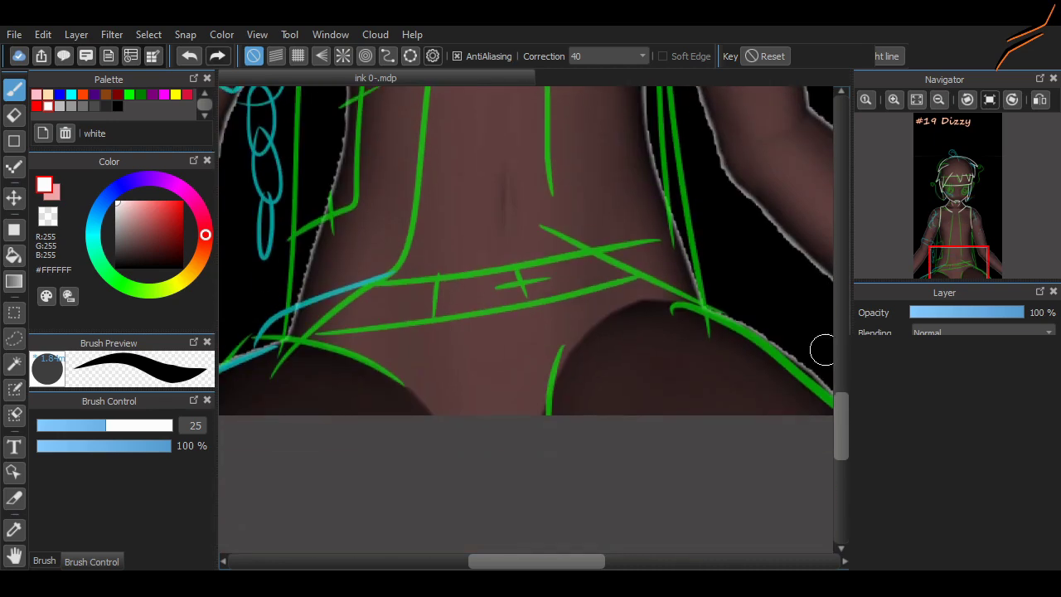
{"action": "left_click", "coordinate": [224, 561]}
{"action": "mouse_move", "coordinate": [236, 420]}
{"action": "left_mouse_down"}
{"action": "mouse_move", "coordinate": [415, 353]}
{"action": "mouse_move", "coordinate": [392, 348]}
{"action": "left_mouse_up"}
{"action": "key", "text": "ctrl+z"}
{"action": "left_click_drag", "start_coordinate": [383, 355], "coordinate": [501, 379]}
{"action": "key", "text": "ctrl+z"}
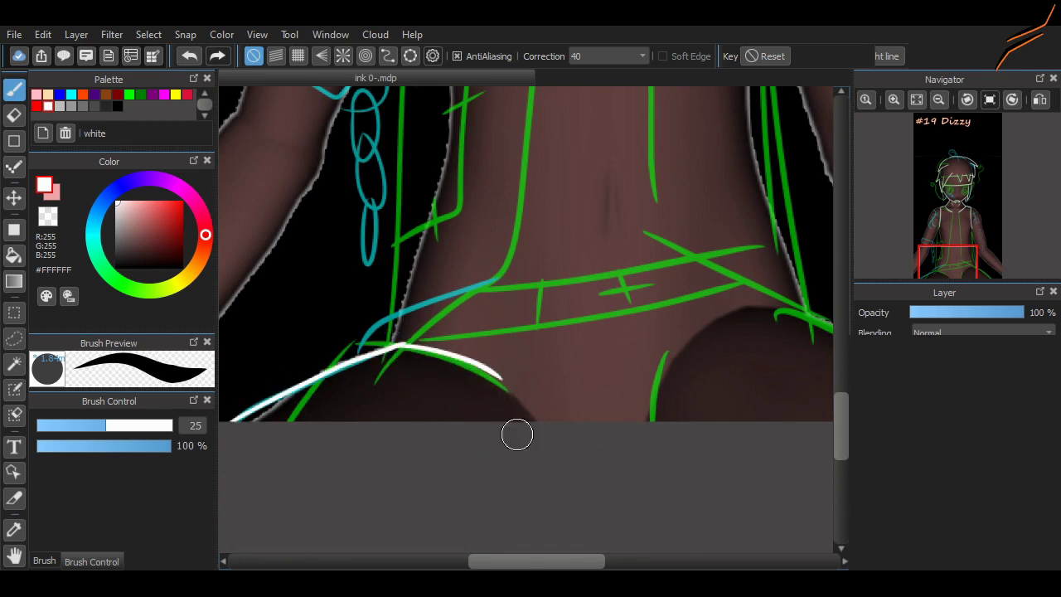
- Outline the right-hand thigh in white with a short inner curve and a long outer contour
{"action": "left_click_drag", "start_coordinate": [530, 561], "coordinate": [559, 561]}
{"action": "left_click_drag", "start_coordinate": [537, 307], "coordinate": [605, 320]}
{"action": "key", "text": "ctrl+z"}
{"action": "mouse_move", "coordinate": [538, 306]}
{"action": "left_mouse_down"}
{"action": "mouse_move", "coordinate": [569, 308]}
{"action": "mouse_move", "coordinate": [738, 419]}
{"action": "left_mouse_up"}
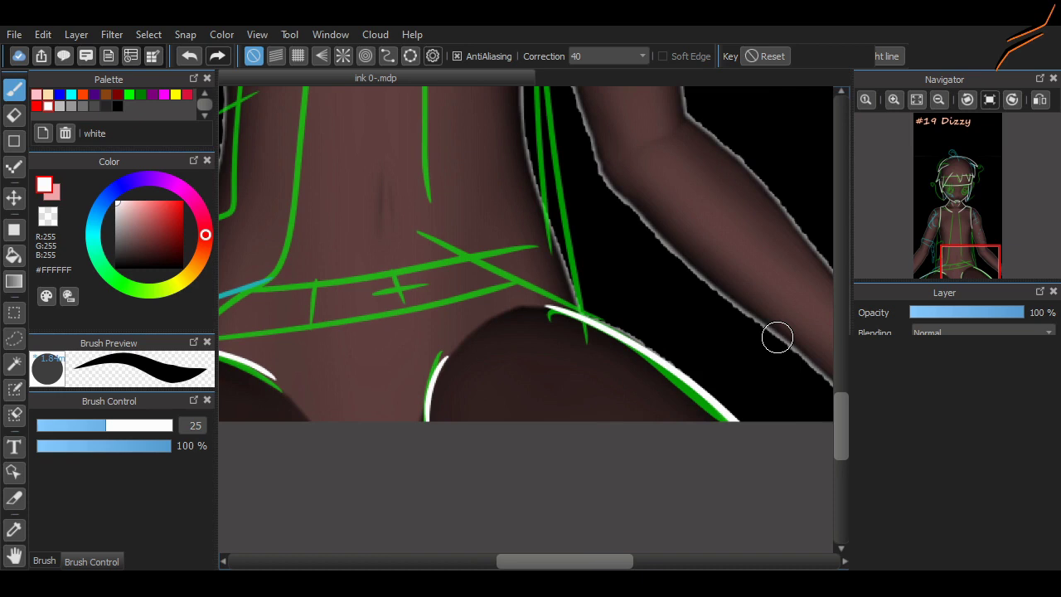
- Draw the vest's right-hand side edge and curved lower hem in white, from the armpit to the hip
{"action": "scroll", "coordinate": [776, 334], "scroll_direction": "down", "scroll_amount": 4}
{"action": "scroll", "coordinate": [714, 221], "scroll_direction": "up", "scroll_amount": 3}
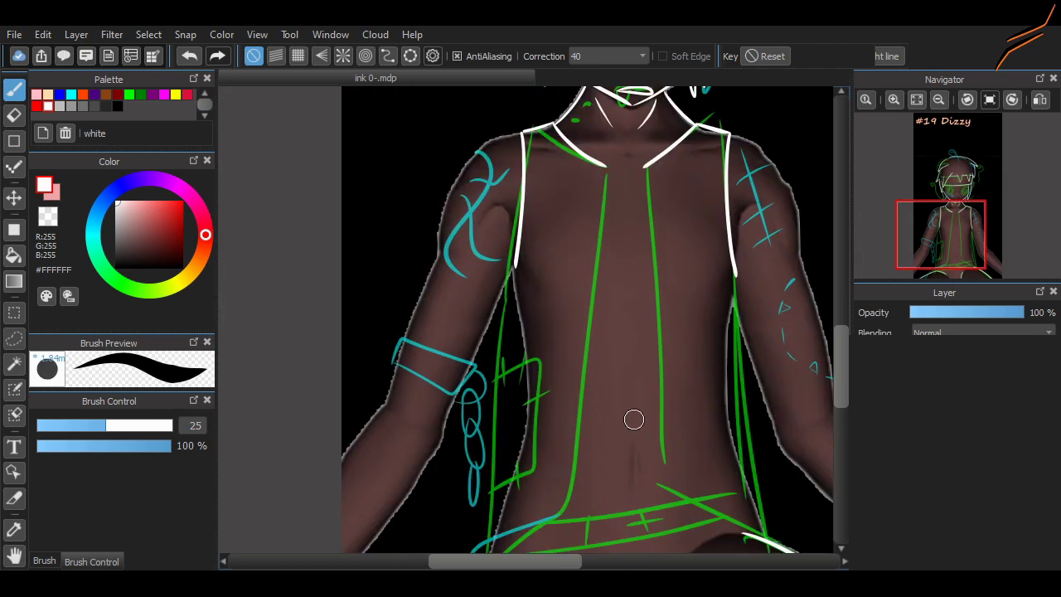
{"action": "scroll", "coordinate": [828, 343], "scroll_direction": "down", "scroll_amount": 2}
{"action": "left_click_drag", "start_coordinate": [734, 201], "coordinate": [769, 464]}
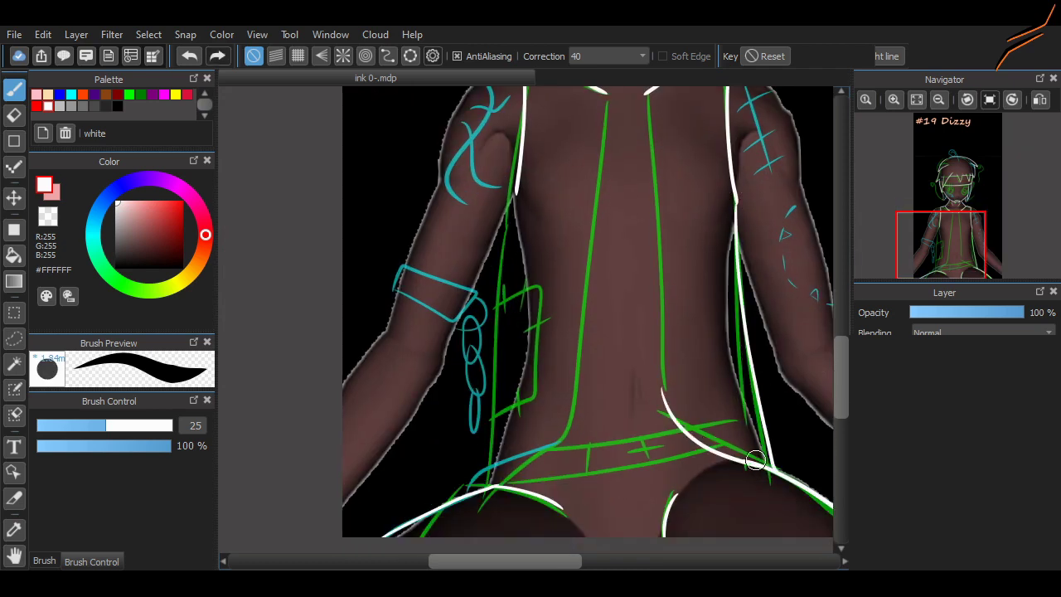
- Redraw the vest's right-hand curved hem corner in white and draw its front opening edge from the collar down to the hem
{"action": "key", "text": "ctrl+z"}
{"action": "left_click_drag", "start_coordinate": [662, 389], "coordinate": [771, 463]}
{"action": "scroll", "coordinate": [767, 461], "scroll_direction": "up", "scroll_amount": 2}
{"action": "left_click_drag", "start_coordinate": [645, 179], "coordinate": [670, 478]}
{"action": "key", "text": "ctrl+z"}
{"action": "left_click_drag", "start_coordinate": [646, 179], "coordinate": [667, 486]}
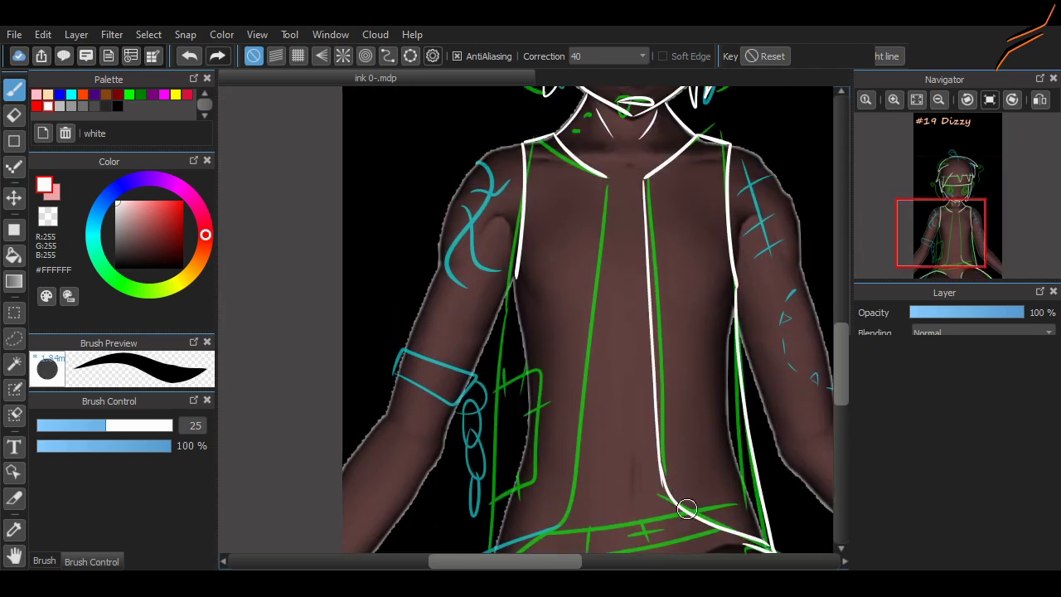
- Draw the vest's left-hand front opening edge and curved lower hem in white, from the collar to the hip
{"action": "left_click_drag", "start_coordinate": [607, 182], "coordinate": [572, 518]}
{"action": "scroll", "coordinate": [572, 497], "scroll_direction": "up", "scroll_amount": 2}
{"action": "scroll", "coordinate": [572, 498], "scroll_direction": "down", "scroll_amount": 4}
{"action": "key", "text": "ctrl+z"}
{"action": "left_click_drag", "start_coordinate": [596, 341], "coordinate": [416, 458]}
- Draw the vest's left-hand side edge in white, from the armpit down to the hem's outer corner
{"action": "scroll", "coordinate": [416, 458], "scroll_direction": "up", "scroll_amount": 1}
{"action": "scroll", "coordinate": [512, 93], "scroll_direction": "up", "scroll_amount": 1}
{"action": "left_click_drag", "start_coordinate": [512, 93], "coordinate": [491, 269]}
{"action": "key", "text": "ctrl+z"}
{"action": "key", "text": "ctrl+z"}
{"action": "mouse_move", "coordinate": [421, 547]}
{"action": "left_mouse_down"}
{"action": "mouse_move", "coordinate": [494, 308]}
{"action": "mouse_move", "coordinate": [506, 312]}
{"action": "left_mouse_up"}
{"action": "mouse_move", "coordinate": [510, 93]}
{"action": "left_mouse_down"}
{"action": "mouse_move", "coordinate": [485, 339]}
{"action": "mouse_move", "coordinate": [512, 95]}
{"action": "left_mouse_up"}
{"action": "key", "text": "ctrl+z"}
- Outline the patch on the vest's left-hand side in white and add stitch marks across its edges
{"action": "left_click_drag", "start_coordinate": [509, 244], "coordinate": [482, 425]}
{"action": "left_click_drag", "start_coordinate": [519, 388], "coordinate": [544, 433]}
{"action": "left_click_drag", "start_coordinate": [538, 287], "coordinate": [583, 341]}
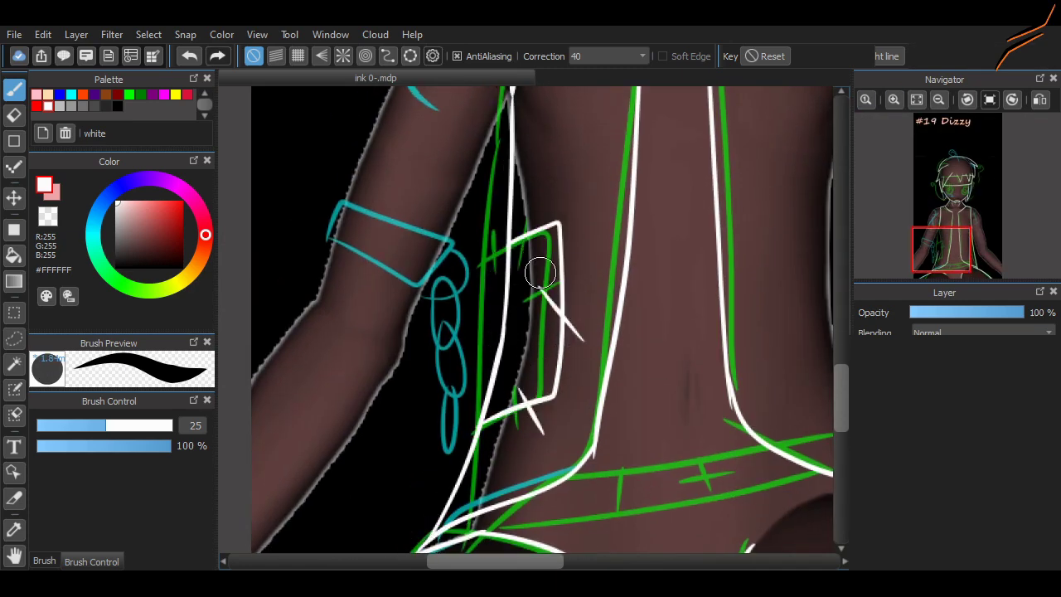
{"action": "key", "text": "ctrl+z"}
{"action": "left_click_drag", "start_coordinate": [530, 201], "coordinate": [516, 247]}
{"action": "left_click_drag", "start_coordinate": [538, 215], "coordinate": [531, 251]}
{"action": "left_click_drag", "start_coordinate": [535, 305], "coordinate": [505, 343]}
{"action": "key", "text": "ctrl+z"}
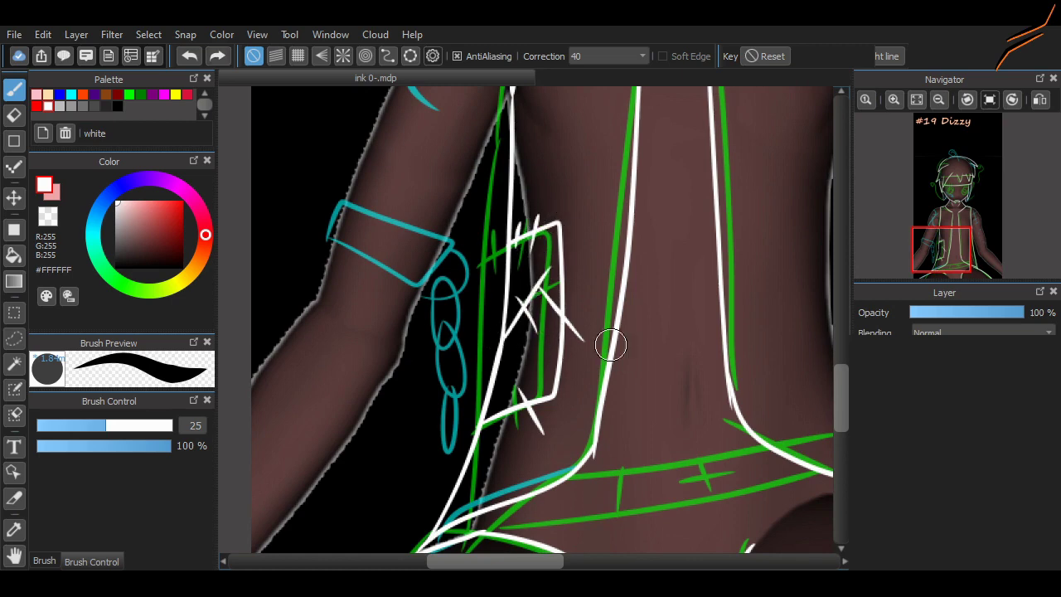
{"action": "scroll", "coordinate": [745, 311], "scroll_direction": "up", "scroll_amount": 10}
{"action": "mouse_move", "coordinate": [678, 280]}
{"action": "left_mouse_down"}
{"action": "mouse_move", "coordinate": [649, 197]}
{"action": "mouse_move", "coordinate": [638, 208]}
{"action": "mouse_move", "coordinate": [643, 199]}
{"action": "left_mouse_up"}
{"action": "key", "text": "ctrl+z"}
{"action": "scroll", "coordinate": [655, 214], "scroll_direction": "down", "scroll_amount": 3}
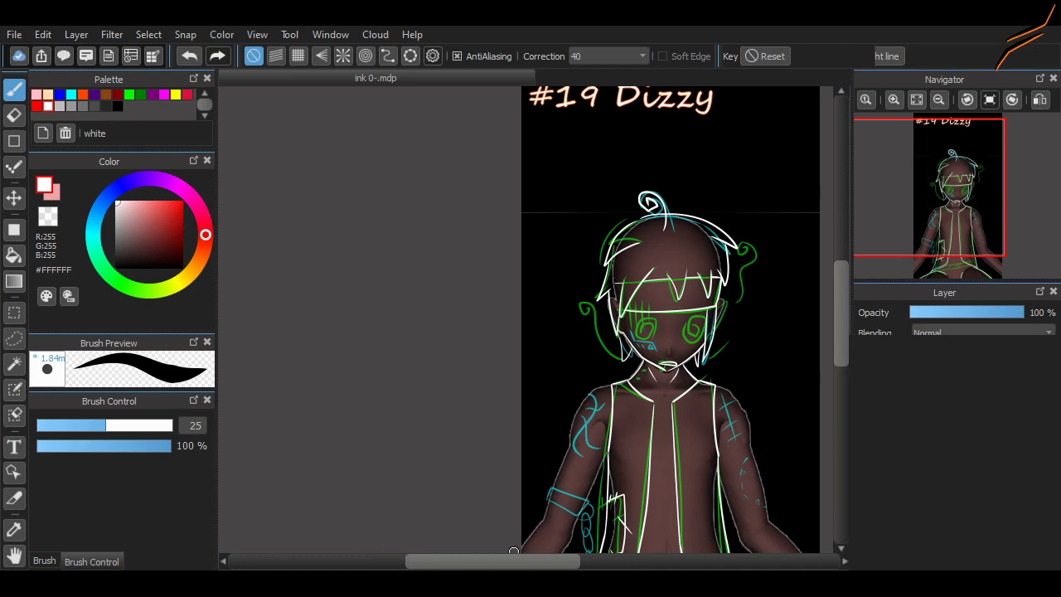
- Draw the belt's upper and lower edges in white, with the rounded belt end and small prong at the buckle
{"action": "scroll", "coordinate": [703, 333], "scroll_direction": "up", "scroll_amount": 4}
{"action": "left_click_drag", "start_coordinate": [841, 310], "coordinate": [841, 417]}
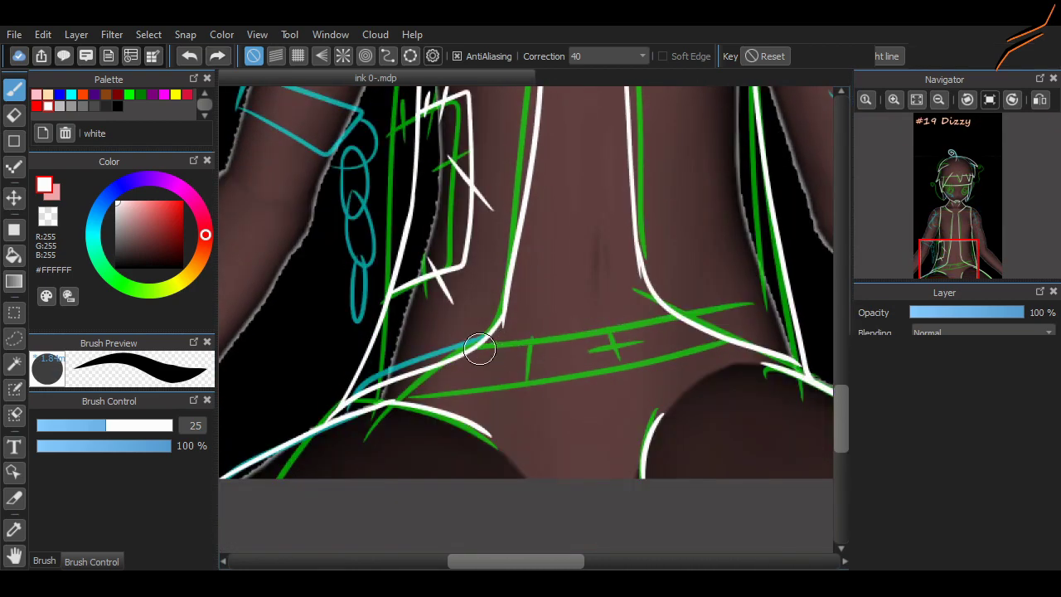
{"action": "left_click_drag", "start_coordinate": [481, 349], "coordinate": [673, 318]}
{"action": "key", "text": "ctrl+z"}
{"action": "left_click_drag", "start_coordinate": [606, 331], "coordinate": [620, 376]}
{"action": "left_click_drag", "start_coordinate": [599, 354], "coordinate": [619, 352]}
{"action": "mouse_move", "coordinate": [609, 331]}
{"action": "left_mouse_down"}
{"action": "mouse_move", "coordinate": [633, 379]}
{"action": "mouse_move", "coordinate": [409, 406]}
{"action": "mouse_move", "coordinate": [389, 384]}
{"action": "left_mouse_up"}
{"action": "key", "text": "ctrl+z"}
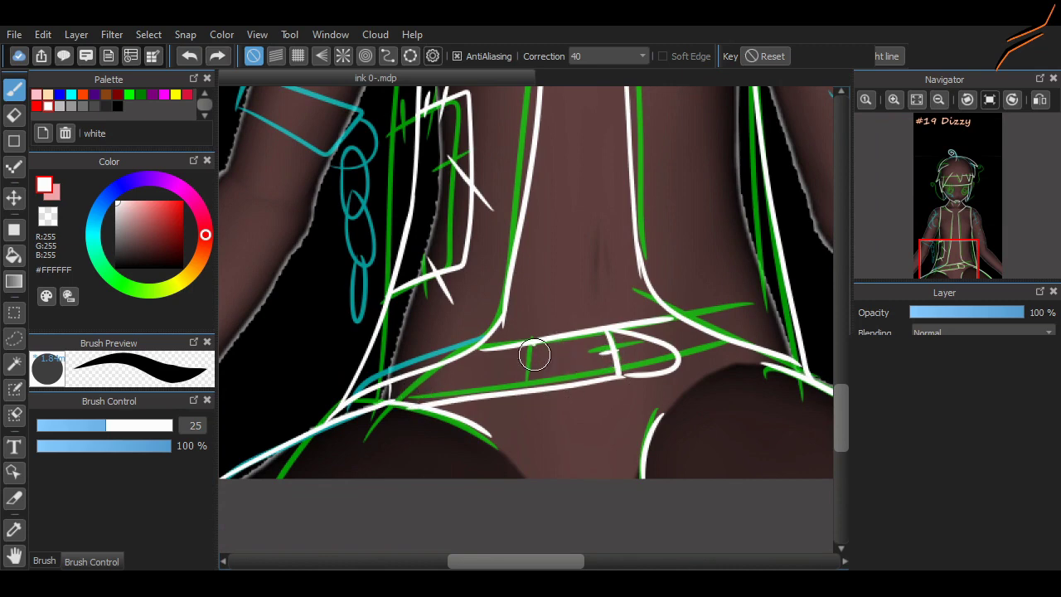
- Add the crosswise buckle line to the belt and extend the belt edge from its rounded end to the right-hand hem
{"action": "left_click_drag", "start_coordinate": [539, 336], "coordinate": [539, 383]}
{"action": "left_click", "coordinate": [647, 354]}
{"action": "left_click_drag", "start_coordinate": [529, 340], "coordinate": [534, 386]}
{"action": "key", "text": "ctrl+z"}
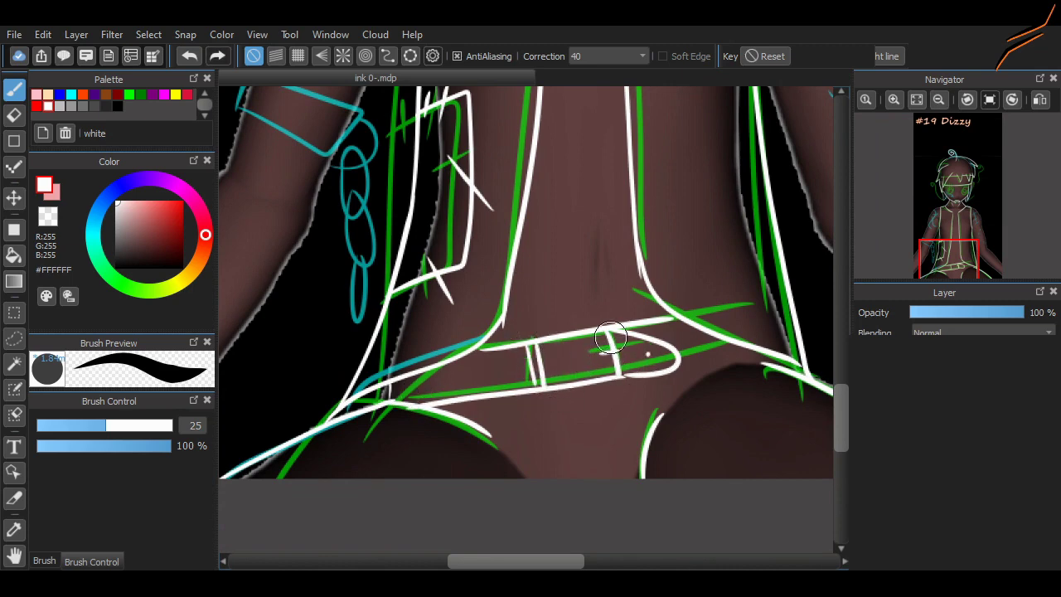
{"action": "left_click_drag", "start_coordinate": [604, 335], "coordinate": [610, 375]}
{"action": "key", "text": "ctrl+z"}
{"action": "key", "text": "ctrl+z"}
{"action": "key", "text": "ctrl+z"}
{"action": "left_click_drag", "start_coordinate": [682, 360], "coordinate": [740, 344]}
- Draw a short curved neckline between the vest's front edges and two collarbone lines beneath the neck
{"action": "left_click_drag", "start_coordinate": [840, 392], "coordinate": [840, 332]}
{"action": "left_click_drag", "start_coordinate": [557, 288], "coordinate": [627, 300]}
{"action": "key", "text": "ctrl+z"}
{"action": "left_click_drag", "start_coordinate": [559, 251], "coordinate": [613, 250]}
{"action": "left_click_drag", "start_coordinate": [499, 178], "coordinate": [673, 184]}
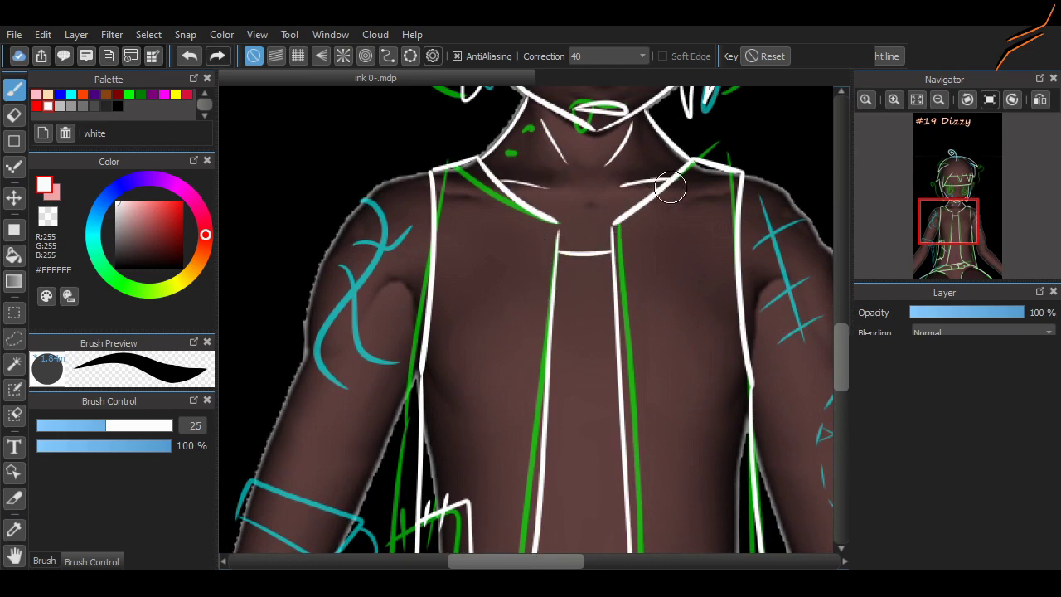
- Outline the left-hand shoulder in white, curving from the vest's shoulder down the outside of the upper arm
{"action": "scroll", "coordinate": [841, 355], "scroll_direction": "up", "scroll_amount": 8}
{"action": "scroll", "coordinate": [840, 355], "scroll_direction": "down", "scroll_amount": 15}
{"action": "left_click_drag", "start_coordinate": [840, 402], "coordinate": [841, 367]}
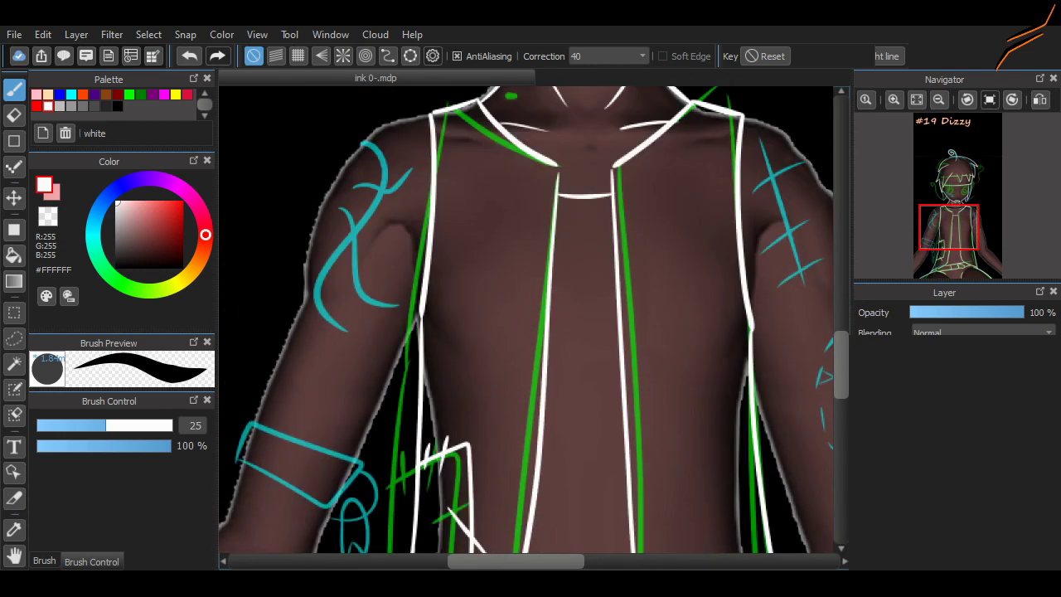
{"action": "scroll", "coordinate": [704, 456], "scroll_direction": "down", "scroll_amount": 4}
{"action": "scroll", "coordinate": [502, 326], "scroll_direction": "up", "scroll_amount": 5}
{"action": "left_click_drag", "start_coordinate": [840, 315], "coordinate": [840, 349]}
{"action": "scroll", "coordinate": [513, 318], "scroll_direction": "down", "scroll_amount": 3}
{"action": "scroll", "coordinate": [593, 260], "scroll_direction": "up", "scroll_amount": 2}
{"action": "mouse_move", "coordinate": [641, 140]}
{"action": "left_mouse_down"}
{"action": "mouse_move", "coordinate": [573, 215]}
{"action": "mouse_move", "coordinate": [524, 306]}
{"action": "left_mouse_up"}
{"action": "key", "text": "ctrl+z"}
{"action": "left_click_drag", "start_coordinate": [643, 141], "coordinate": [518, 323]}
{"action": "key", "text": "ctrl+z"}
{"action": "key", "text": "ctrl+z"}
{"action": "key", "text": "ctrl+z"}
{"action": "left_click_drag", "start_coordinate": [610, 151], "coordinate": [533, 340]}
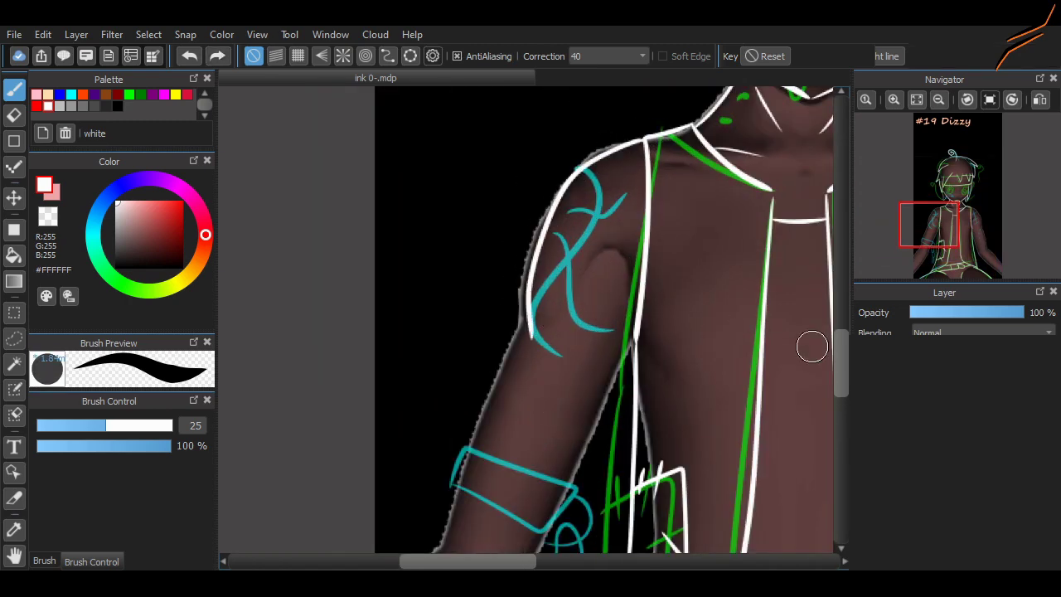
- Draw the left-hand arm's elbow crease and the outer and inner edges of the upper arm in white
{"action": "left_click_drag", "start_coordinate": [840, 350], "coordinate": [840, 366]}
{"action": "left_click_drag", "start_coordinate": [441, 425], "coordinate": [492, 454]}
{"action": "left_click_drag", "start_coordinate": [441, 425], "coordinate": [523, 205]}
{"action": "key", "text": "ctrl+z"}
{"action": "key", "text": "ctrl+z"}
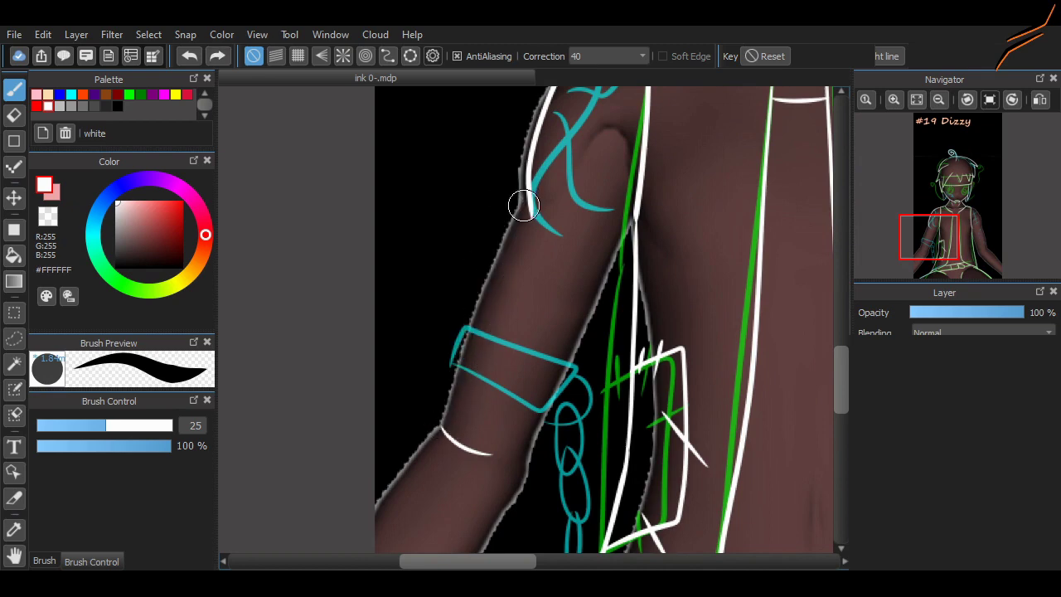
{"action": "left_click_drag", "start_coordinate": [441, 426], "coordinate": [520, 204]}
{"action": "left_click_drag", "start_coordinate": [531, 461], "coordinate": [633, 220]}
- Draw the left-hand forearm's inner and outer edges in white, from the elbow out to the canvas edge
{"action": "left_click_drag", "start_coordinate": [841, 381], "coordinate": [840, 409]}
{"action": "left_click_drag", "start_coordinate": [533, 272], "coordinate": [372, 500]}
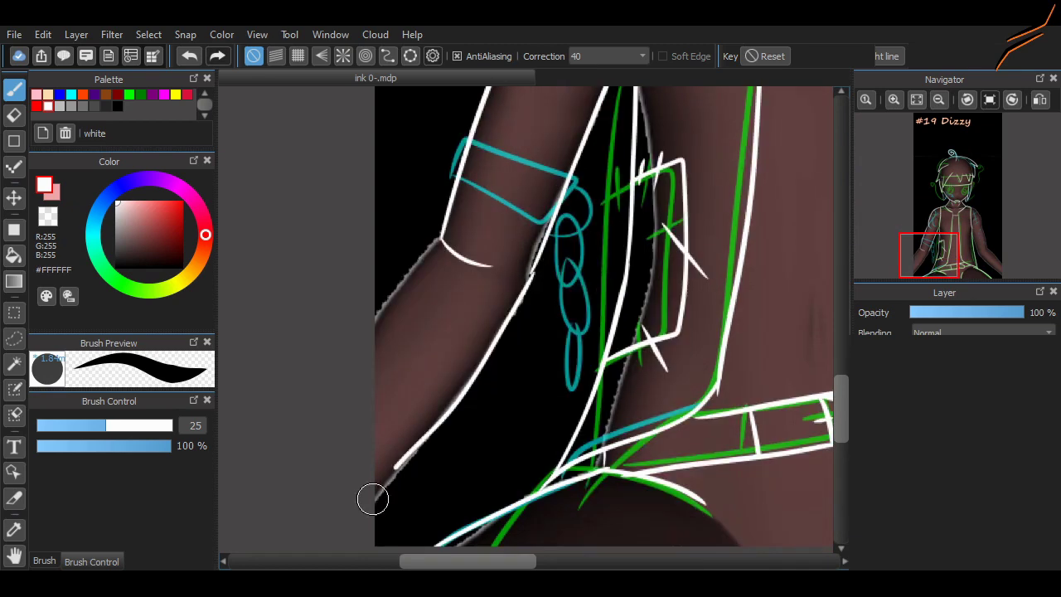
{"action": "key", "text": "ctrl+z"}
{"action": "left_click_drag", "start_coordinate": [532, 270], "coordinate": [370, 502]}
{"action": "left_click_drag", "start_coordinate": [440, 240], "coordinate": [364, 346]}
{"action": "key", "text": "ctrl+z"}
- Draw the right-hand forearm's outer and inner edges in white, from the elbow out to the canvas edge
{"action": "left_click_drag", "start_coordinate": [929, 255], "coordinate": [978, 255]}
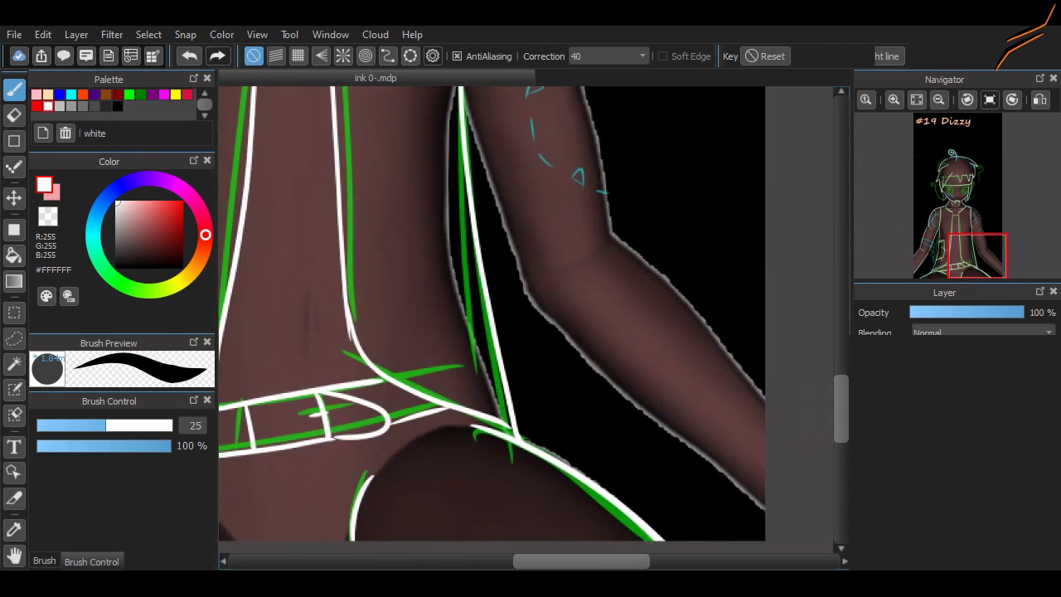
{"action": "mouse_move", "coordinate": [610, 236]}
{"action": "left_mouse_down"}
{"action": "mouse_move", "coordinate": [572, 264]}
{"action": "mouse_move", "coordinate": [780, 431]}
{"action": "left_mouse_up"}
{"action": "left_click_drag", "start_coordinate": [539, 295], "coordinate": [809, 531]}
- Outline the right-hand shoulder and upper arm in white down to the elbow, including the elbow crease
{"action": "left_click_drag", "start_coordinate": [978, 255], "coordinate": [978, 231]}
{"action": "left_click_drag", "start_coordinate": [840, 371], "coordinate": [840, 362]}
{"action": "key", "text": "ctrl+z"}
{"action": "left_click_drag", "start_coordinate": [450, 128], "coordinate": [543, 319]}
{"action": "key", "text": "ctrl+z"}
{"action": "left_click_drag", "start_coordinate": [455, 131], "coordinate": [543, 321]}
{"action": "left_click_drag", "start_coordinate": [840, 362], "coordinate": [841, 383]}
{"action": "left_click_drag", "start_coordinate": [548, 193], "coordinate": [602, 404]}
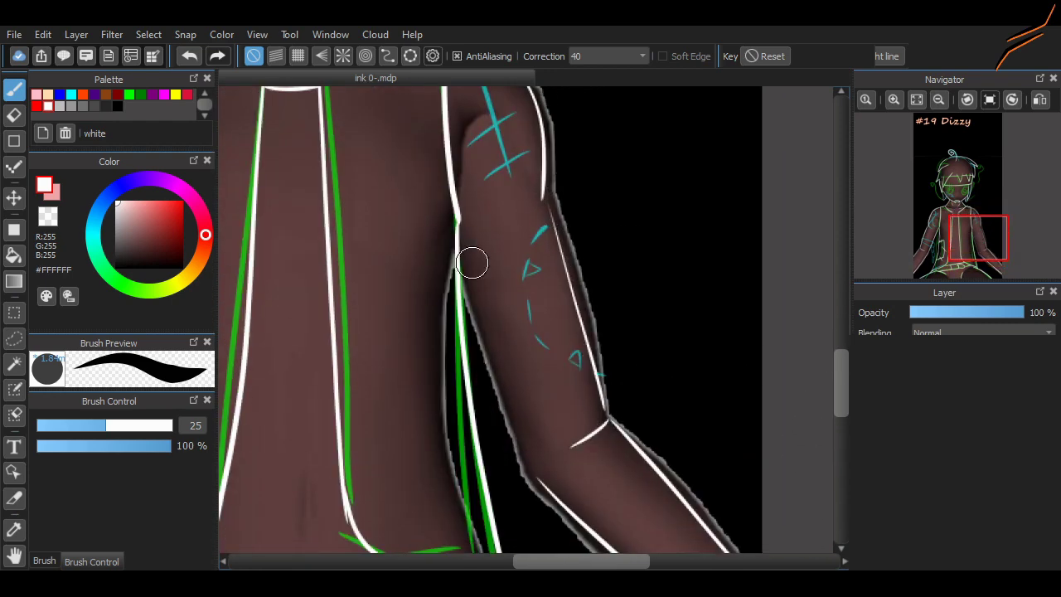
{"action": "scroll", "coordinate": [467, 260], "scroll_direction": "left", "scroll_amount": 3}
- Hide the mannequin base and check the white line art on its own across the whole figure
{"action": "mouse_move", "coordinate": [840, 383]}
{"action": "left_mouse_down"}
{"action": "mouse_move", "coordinate": [841, 319]}
{"action": "mouse_move", "coordinate": [841, 361]}
{"action": "left_mouse_up"}
{"action": "scroll", "coordinate": [711, 314], "scroll_direction": "down", "scroll_amount": 4}
{"action": "left_click", "coordinate": [915, 100]}
{"action": "key", "text": "ctrl+plus"}
{"action": "scroll", "coordinate": [616, 395], "scroll_direction": "down", "scroll_amount": 3}
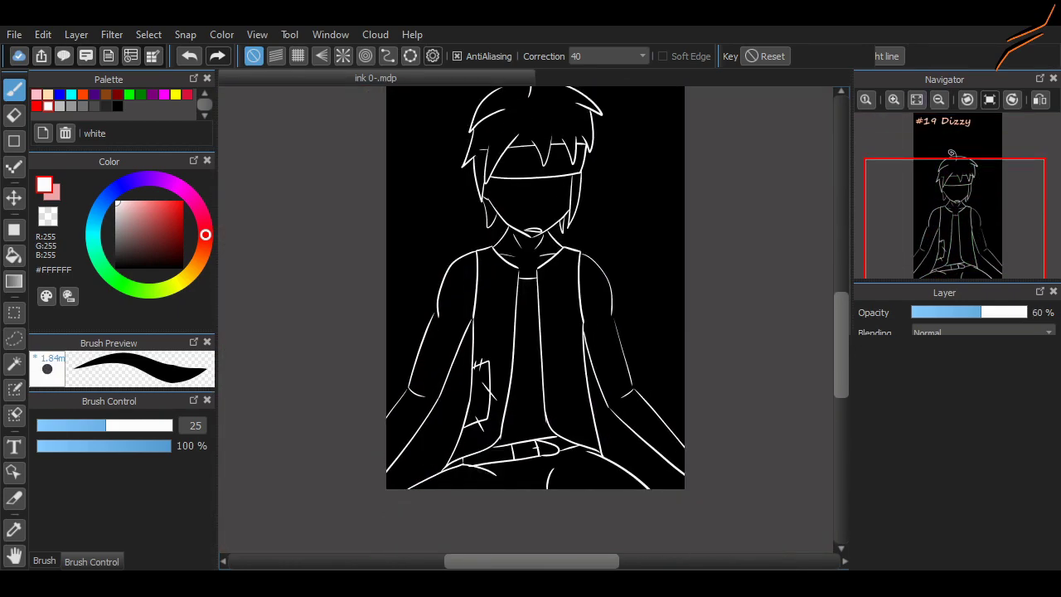
{"action": "key", "text": "ctrl+plus"}
{"action": "scroll", "coordinate": [514, 100], "scroll_direction": "up", "scroll_amount": 3}
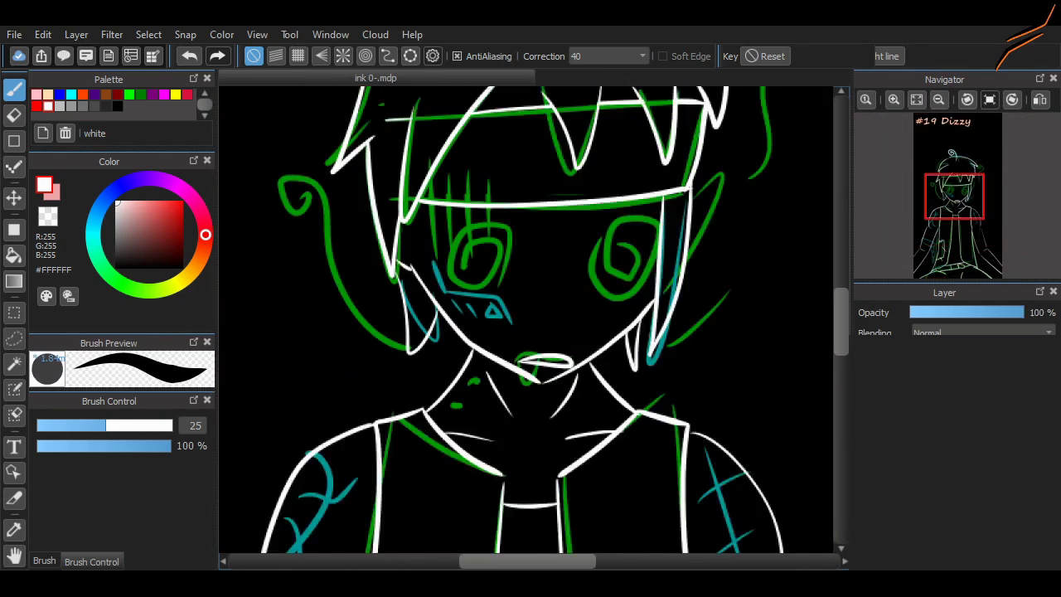
{"action": "key", "text": "ctrl+z"}
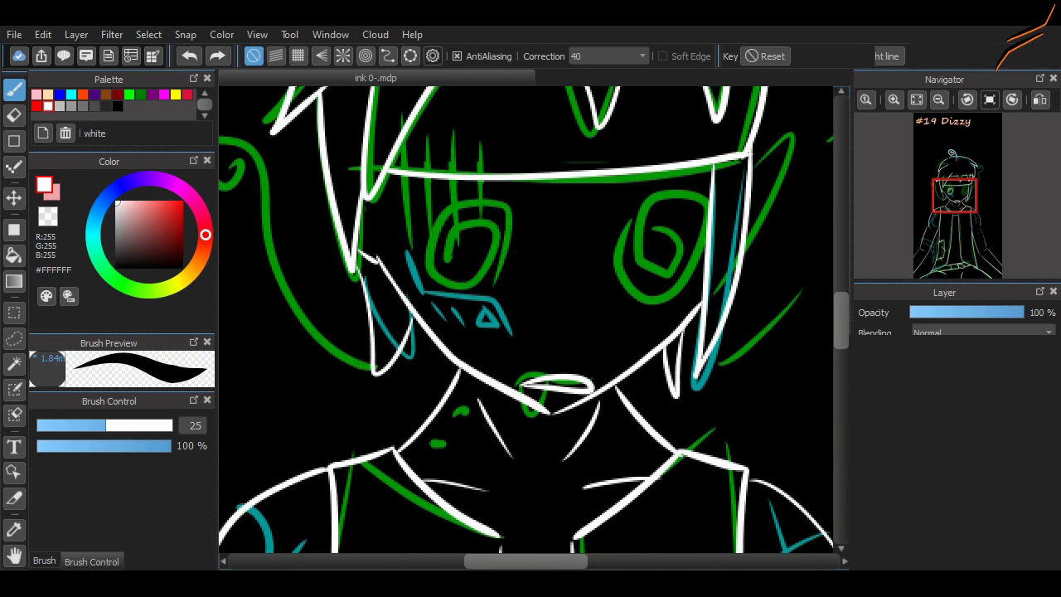
- Draw the left-hand eye as a white spiral with the curve snap, following the green sketch from its centre outward
{"action": "scroll", "coordinate": [483, 289], "scroll_direction": "down", "scroll_amount": 3}
{"action": "scroll", "coordinate": [539, 360], "scroll_direction": "up", "scroll_amount": 4}
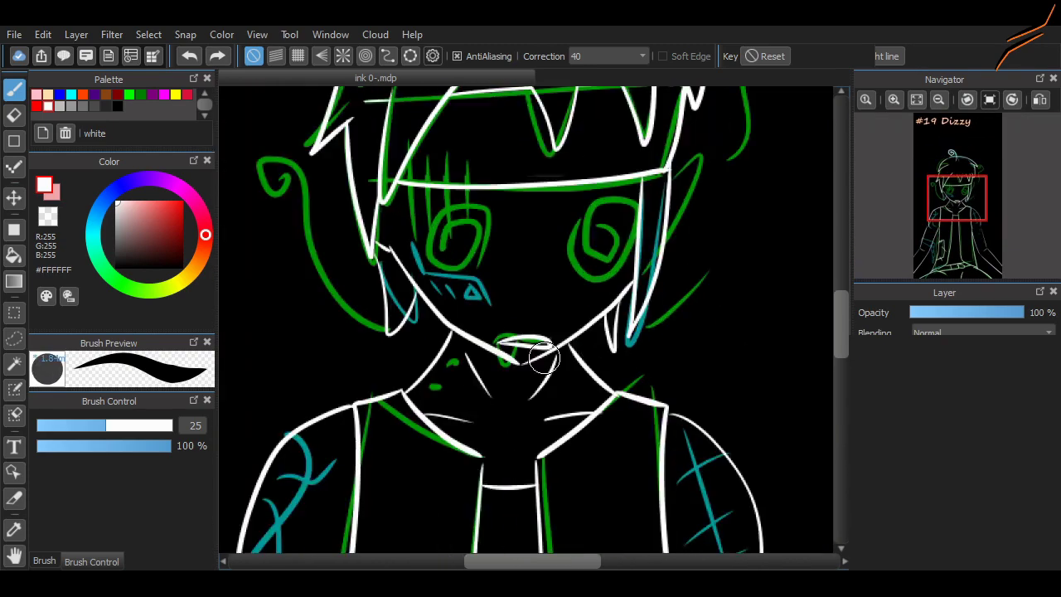
{"action": "left_click", "coordinate": [387, 55]}
{"action": "left_click", "coordinate": [469, 235]}
{"action": "left_click", "coordinate": [449, 227]}
{"action": "left_click", "coordinate": [455, 192]}
{"action": "left_click", "coordinate": [462, 201]}
{"action": "left_click", "coordinate": [491, 206]}
{"action": "left_click", "coordinate": [487, 247]}
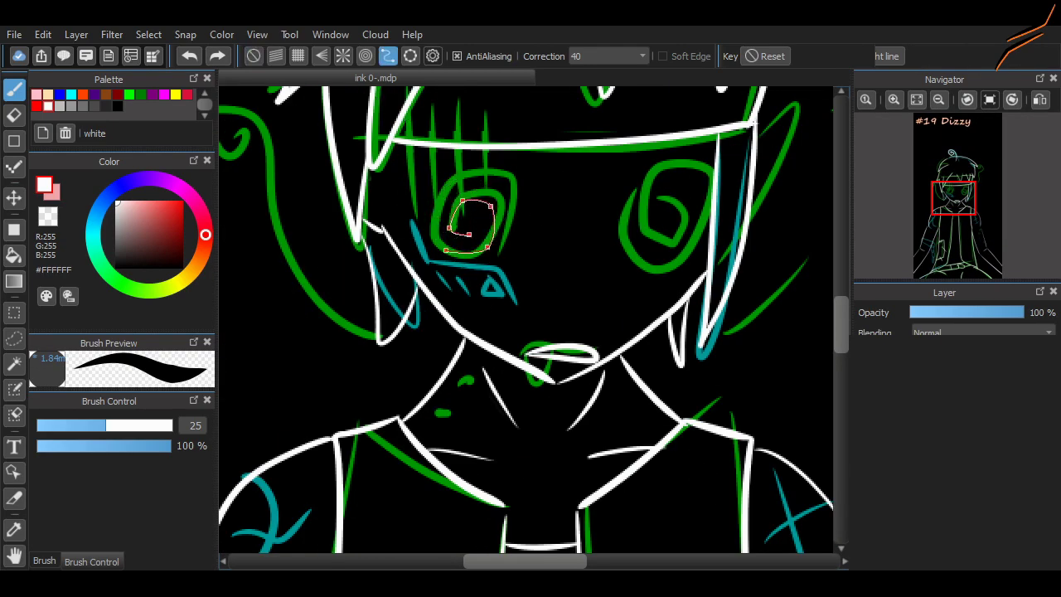
{"action": "left_click", "coordinate": [440, 249]}
{"action": "left_click", "coordinate": [441, 190]}
{"action": "left_click", "coordinate": [507, 180]}
{"action": "double_click", "coordinate": [517, 249]}
{"action": "left_click_drag", "start_coordinate": [518, 249], "coordinate": [469, 207]}
- Draw the right-hand eye as a white curve-snapped spiral using the Pen (Sharp) - 21 brush
{"action": "left_click", "coordinate": [44, 561]}
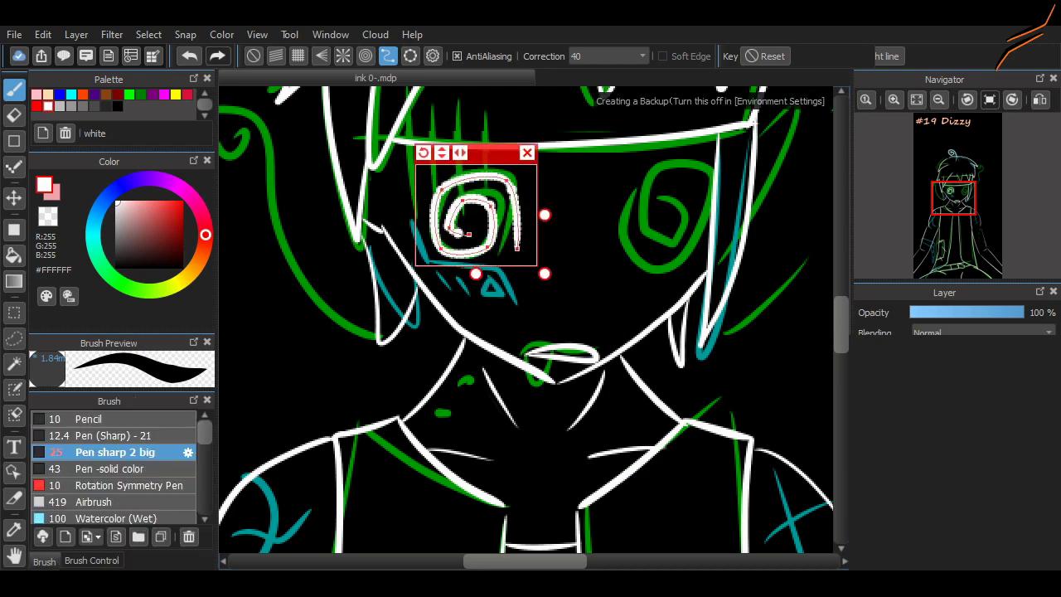
{"action": "left_click", "coordinate": [103, 435]}
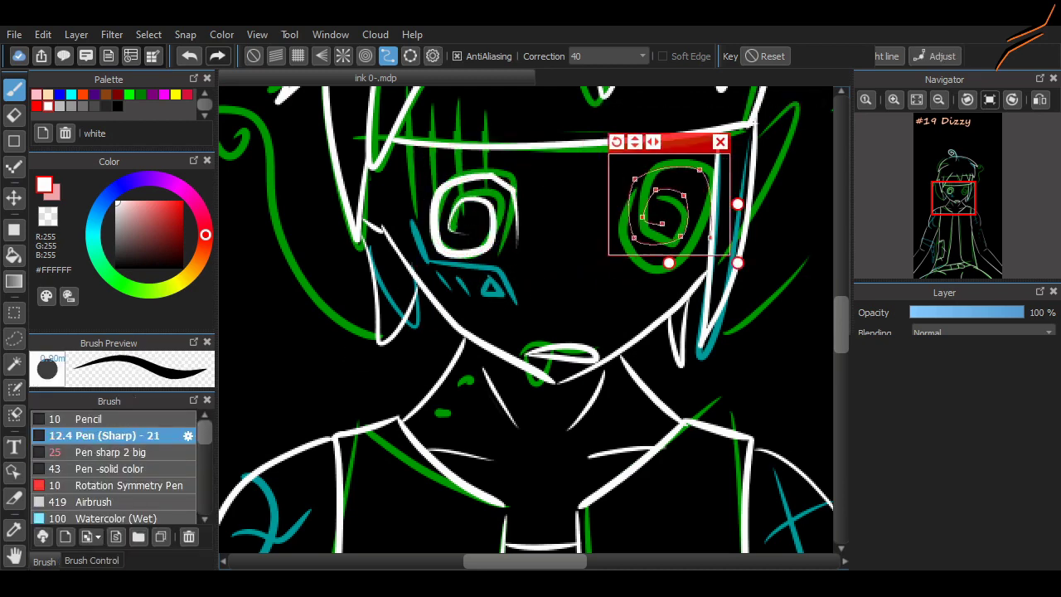
{"action": "left_click_drag", "start_coordinate": [679, 142], "coordinate": [673, 146]}
{"action": "mouse_move", "coordinate": [611, 145]}
{"action": "left_mouse_down"}
{"action": "mouse_move", "coordinate": [679, 120]}
{"action": "mouse_move", "coordinate": [614, 148]}
{"action": "left_mouse_up"}
{"action": "mouse_move", "coordinate": [648, 218]}
{"action": "left_mouse_down"}
{"action": "mouse_move", "coordinate": [696, 198]}
{"action": "mouse_move", "coordinate": [672, 264]}
{"action": "left_mouse_up"}
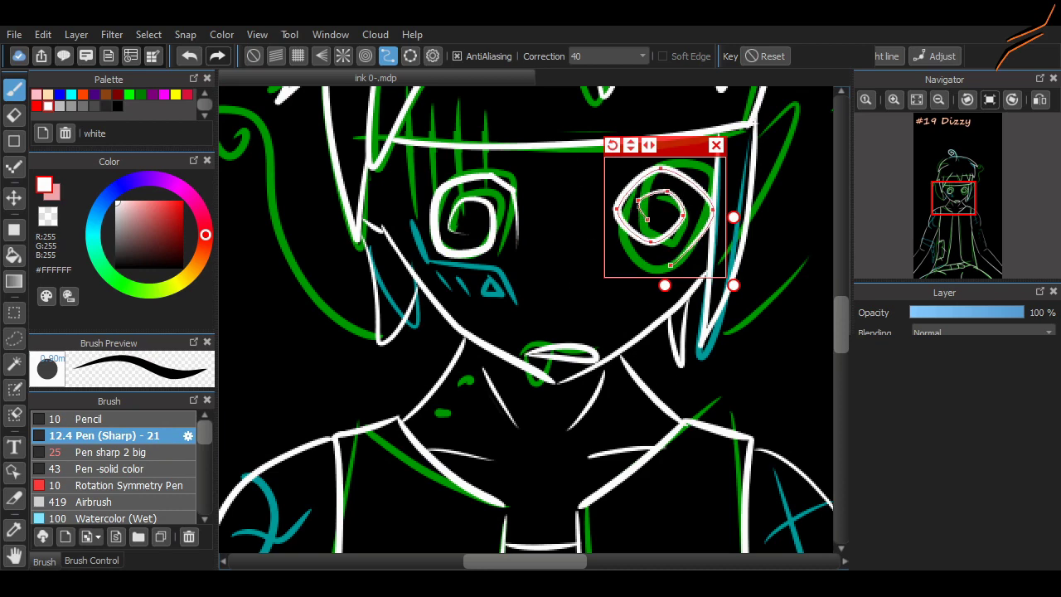
{"action": "left_click", "coordinate": [716, 145]}
- Fade the coloured sketch layer to 24% opacity
{"action": "left_click_drag", "start_coordinate": [841, 324], "coordinate": [841, 358]}
{"action": "left_click", "coordinate": [938, 100]}
{"action": "left_click", "coordinate": [939, 100]}
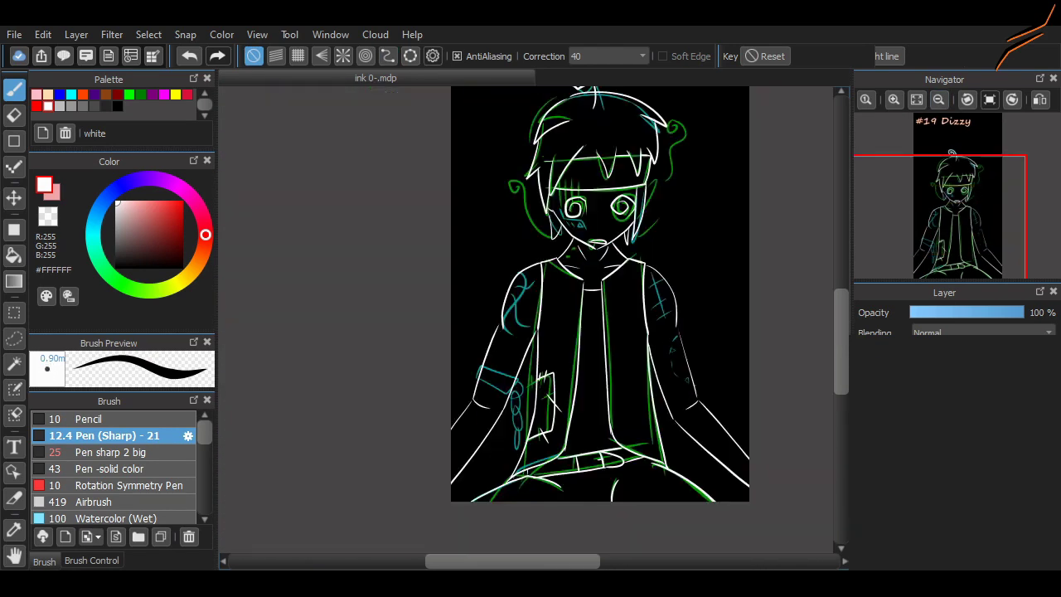
{"action": "mouse_move", "coordinate": [978, 312]}
{"action": "left_mouse_down"}
{"action": "mouse_move", "coordinate": [968, 313]}
{"action": "mouse_move", "coordinate": [1026, 313]}
{"action": "mouse_move", "coordinate": [937, 313]}
{"action": "left_mouse_up"}
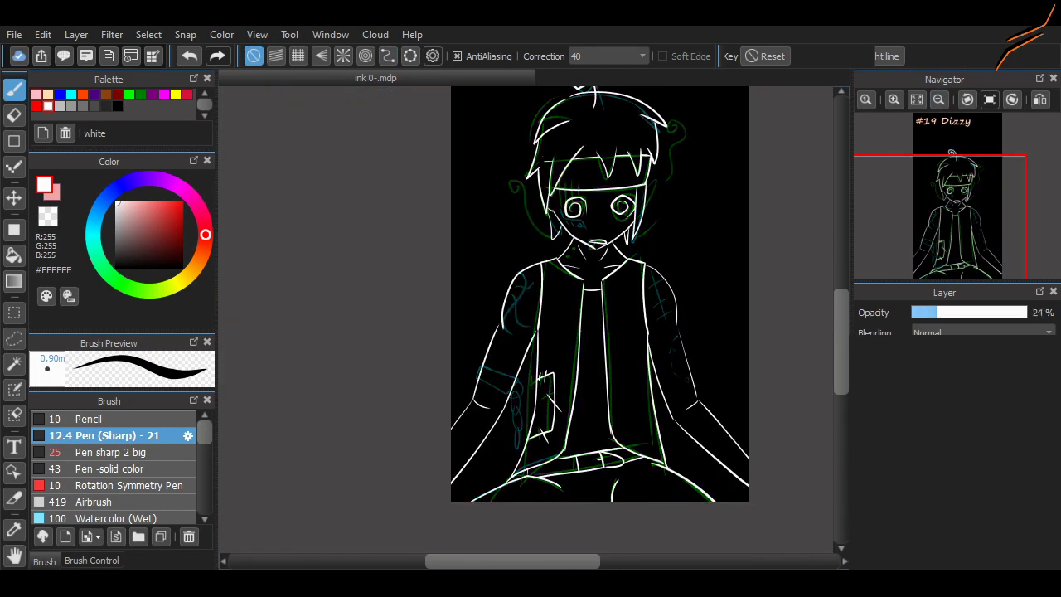
- Outline the armband on the left-hand arm in white with the Pen sharp 2 big brush
{"action": "scroll", "coordinate": [682, 373], "scroll_direction": "up", "scroll_amount": 1}
{"action": "left_click", "coordinate": [953, 398]}
{"action": "scroll", "coordinate": [417, 418], "scroll_direction": "up", "scroll_amount": 3}
{"action": "left_click", "coordinate": [110, 453]}
{"action": "mouse_move", "coordinate": [401, 240]}
{"action": "left_mouse_down"}
{"action": "mouse_move", "coordinate": [544, 296]}
{"action": "mouse_move", "coordinate": [401, 240]}
{"action": "left_mouse_up"}
{"action": "left_click_drag", "start_coordinate": [553, 302], "coordinate": [530, 364]}
- Draw the chain hanging from the armband as a ring followed by three overlapping oval links in white
{"action": "mouse_move", "coordinate": [550, 300]}
{"action": "left_mouse_down"}
{"action": "mouse_move", "coordinate": [527, 363]}
{"action": "mouse_move", "coordinate": [559, 258]}
{"action": "left_mouse_up"}
{"action": "mouse_move", "coordinate": [547, 236]}
{"action": "left_mouse_down"}
{"action": "mouse_move", "coordinate": [564, 307]}
{"action": "mouse_move", "coordinate": [560, 240]}
{"action": "left_mouse_up"}
{"action": "key", "text": "ctrl+z"}
{"action": "left_click_drag", "start_coordinate": [554, 237], "coordinate": [563, 238]}
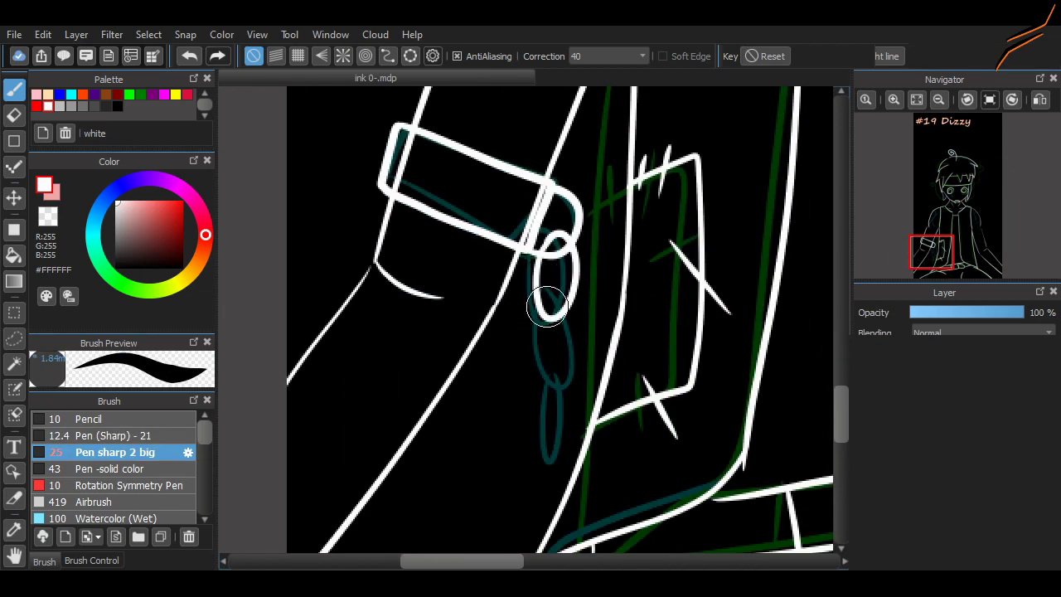
{"action": "left_click_drag", "start_coordinate": [545, 303], "coordinate": [556, 298]}
{"action": "mouse_move", "coordinate": [550, 381]}
{"action": "left_mouse_down"}
{"action": "mouse_move", "coordinate": [562, 426]}
{"action": "mouse_move", "coordinate": [564, 377]}
{"action": "left_mouse_up"}
{"action": "key", "text": "ctrl+z"}
- Erase the arm lines and doubled edge inside the armband with the Pen -solid color brush
{"action": "key", "text": "e"}
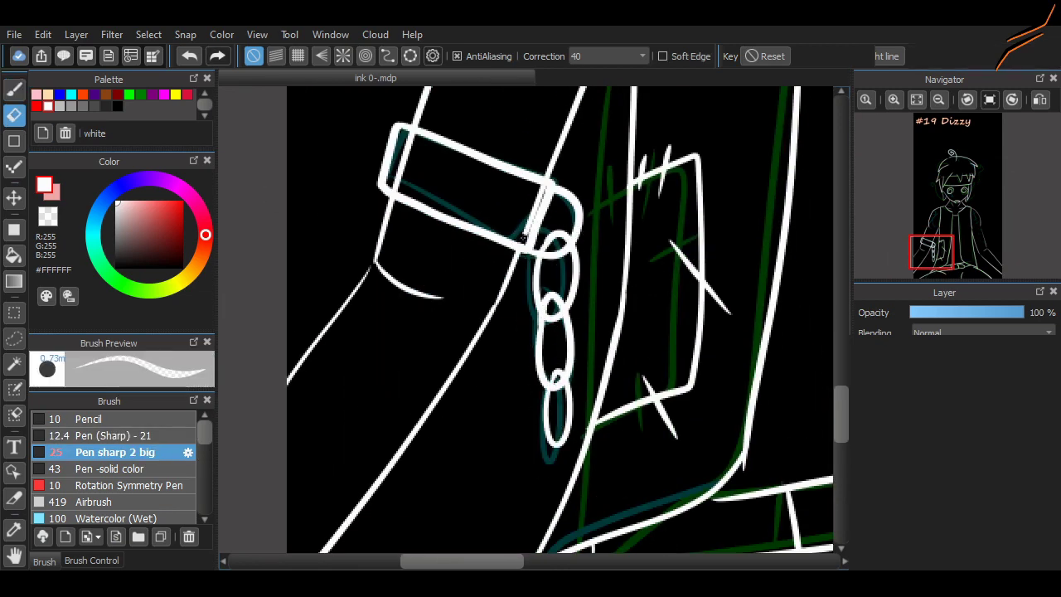
{"action": "left_click", "coordinate": [114, 469]}
{"action": "left_click_drag", "start_coordinate": [515, 239], "coordinate": [539, 193]}
{"action": "mouse_move", "coordinate": [407, 133]}
{"action": "left_mouse_down"}
{"action": "mouse_move", "coordinate": [417, 140]}
{"action": "mouse_move", "coordinate": [400, 140]}
{"action": "left_mouse_up"}
{"action": "left_click_drag", "start_coordinate": [391, 178], "coordinate": [409, 168]}
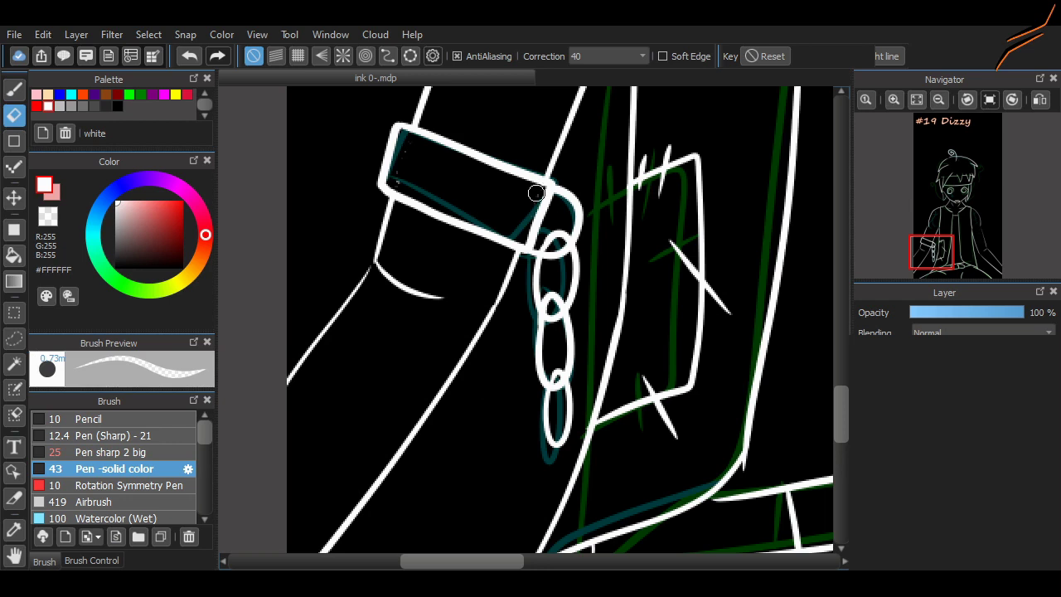
- Draw a small angled nose in white between the eyes and the mouth, using the Pen sharp 2 big brush
{"action": "scroll", "coordinate": [953, 203], "scroll_direction": "down", "scroll_amount": 5}
{"action": "left_click", "coordinate": [959, 212]}
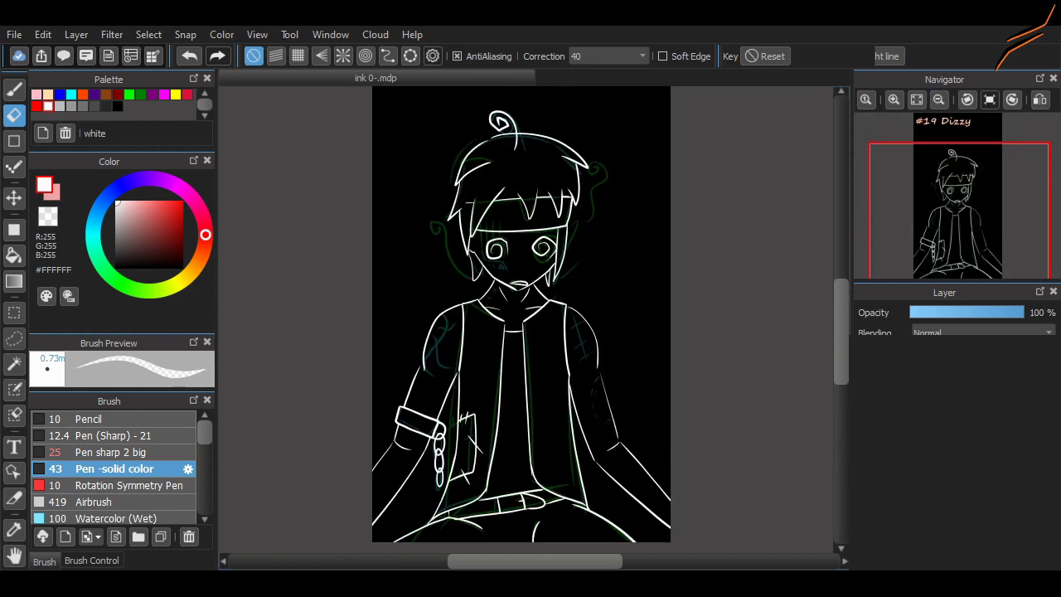
{"action": "left_click", "coordinate": [959, 218]}
{"action": "left_click", "coordinate": [894, 99]}
{"action": "left_click", "coordinate": [893, 100]}
{"action": "left_click", "coordinate": [959, 195]}
{"action": "key", "text": "b"}
{"action": "mouse_move", "coordinate": [506, 292]}
{"action": "left_mouse_down"}
{"action": "mouse_move", "coordinate": [525, 355]}
{"action": "mouse_move", "coordinate": [526, 313]}
{"action": "mouse_move", "coordinate": [536, 379]}
{"action": "left_mouse_up"}
{"action": "key", "text": "ctrl+z"}
{"action": "left_click", "coordinate": [114, 453]}
{"action": "key", "text": "ctrl+z"}
{"action": "key", "text": "ctrl+z"}
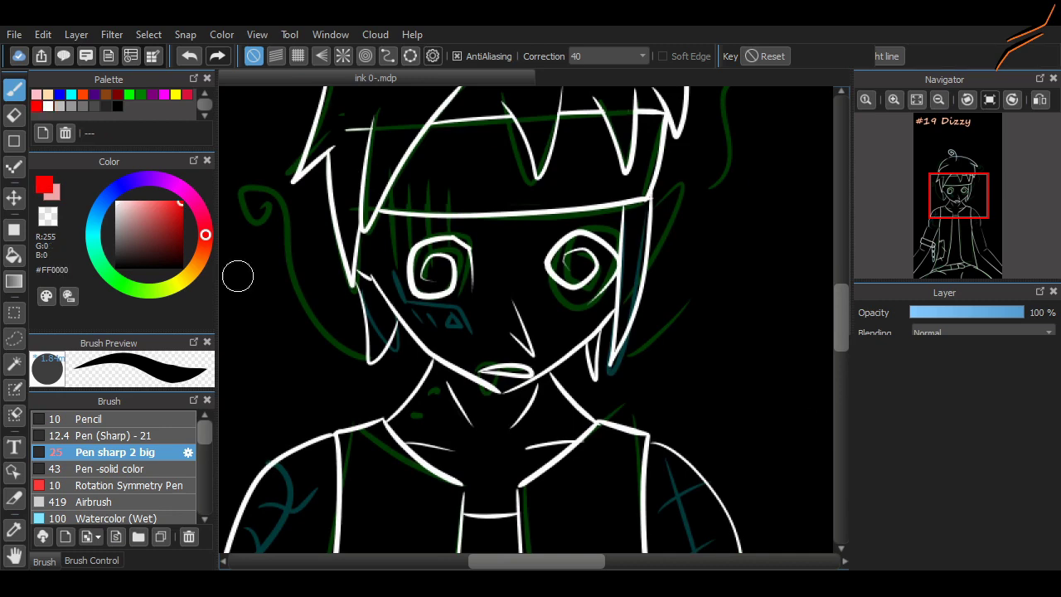
- Trace the angled cheek marking in red under the left-hand eye, with small ticks and a triangle beneath it
{"action": "scroll", "coordinate": [238, 275], "scroll_direction": "up", "scroll_amount": 3}
{"action": "mouse_move", "coordinate": [439, 238]}
{"action": "left_mouse_down"}
{"action": "mouse_move", "coordinate": [554, 291]}
{"action": "mouse_move", "coordinate": [589, 341]}
{"action": "mouse_move", "coordinate": [585, 361]}
{"action": "left_mouse_up"}
{"action": "key", "text": "ctrl+z"}
{"action": "left_click_drag", "start_coordinate": [566, 314], "coordinate": [585, 363]}
{"action": "mouse_move", "coordinate": [529, 319]}
{"action": "left_mouse_down"}
{"action": "mouse_move", "coordinate": [543, 342]}
{"action": "mouse_move", "coordinate": [517, 338]}
{"action": "left_mouse_up"}
- Draw a branching red vein mark across the left-hand shoulder, with a long curved stem and two short crossing curves
{"action": "left_click", "coordinate": [939, 214]}
{"action": "mouse_move", "coordinate": [369, 231]}
{"action": "left_mouse_down"}
{"action": "mouse_move", "coordinate": [365, 436]}
{"action": "mouse_move", "coordinate": [279, 529]}
{"action": "left_mouse_up"}
{"action": "mouse_move", "coordinate": [382, 338]}
{"action": "left_mouse_down"}
{"action": "mouse_move", "coordinate": [382, 264]}
{"action": "mouse_move", "coordinate": [484, 253]}
{"action": "left_mouse_up"}
{"action": "left_click_drag", "start_coordinate": [347, 335], "coordinate": [426, 383]}
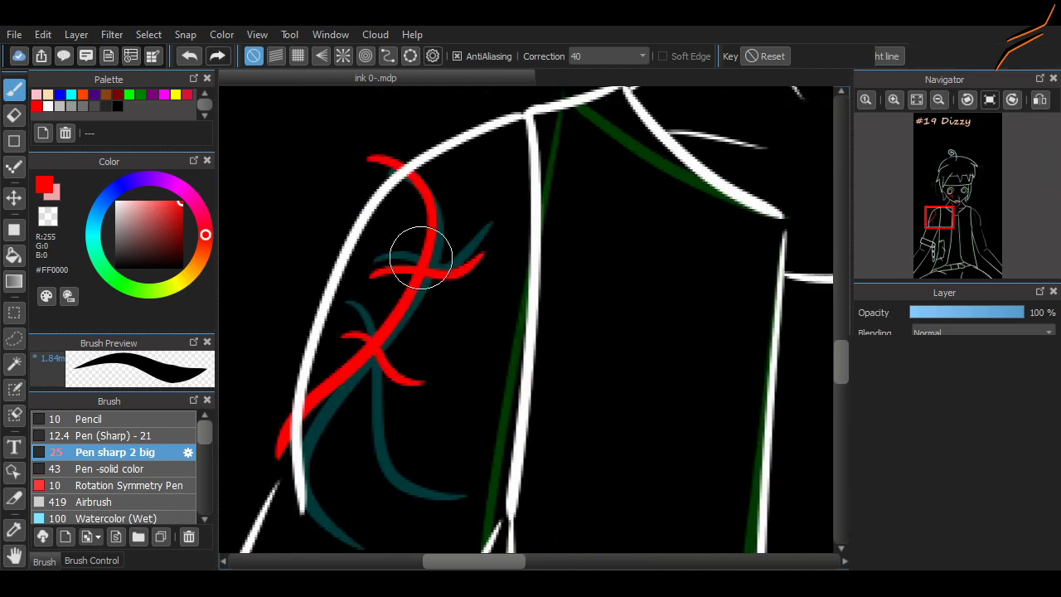
- Draw a stitched red scar on the right-hand upper arm as one slanted line with three short crossing strokes
{"action": "left_click_drag", "start_coordinate": [963, 227], "coordinate": [975, 217]}
{"action": "left_click_drag", "start_coordinate": [477, 196], "coordinate": [562, 466]}
{"action": "left_click_drag", "start_coordinate": [504, 466], "coordinate": [585, 408]}
{"action": "left_click_drag", "start_coordinate": [492, 378], "coordinate": [559, 333]}
{"action": "left_click_drag", "start_coordinate": [469, 284], "coordinate": [541, 235]}
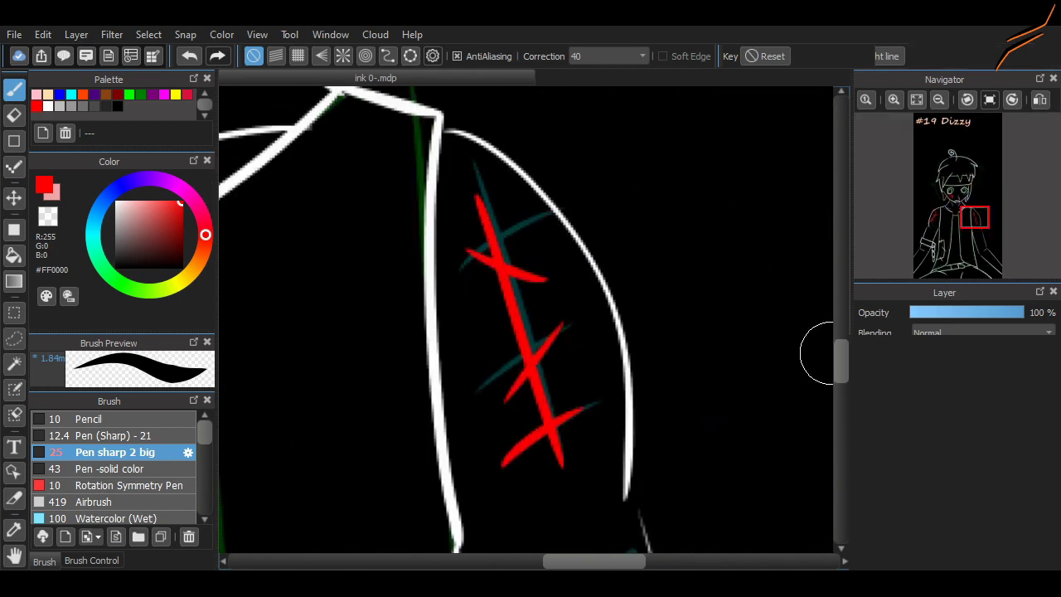
- Trace the broken red curve on the lower right-hand arm as short dashes and two small pointed marks
{"action": "left_click_drag", "start_coordinate": [842, 360], "coordinate": [842, 396]}
{"action": "left_click_drag", "start_coordinate": [622, 192], "coordinate": [595, 280]}
{"action": "mouse_move", "coordinate": [599, 328]}
{"action": "left_mouse_down"}
{"action": "mouse_move", "coordinate": [609, 384]}
{"action": "mouse_move", "coordinate": [661, 438]}
{"action": "mouse_move", "coordinate": [705, 453]}
{"action": "left_mouse_up"}
{"action": "key", "text": "ctrl+z"}
{"action": "left_click_drag", "start_coordinate": [711, 469], "coordinate": [739, 476]}
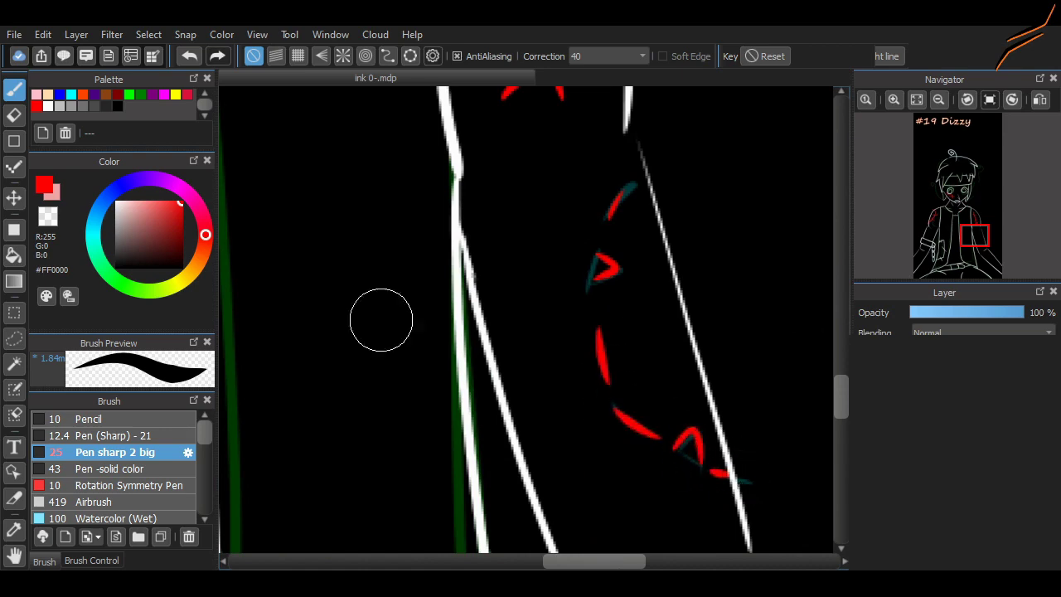
- Erase the ends of the red vein mark that stick out past the left-hand shoulder outline
{"action": "left_click", "coordinate": [14, 115]}
{"action": "left_click_drag", "start_coordinate": [932, 219], "coordinate": [932, 214]}
{"action": "mouse_move", "coordinate": [431, 494]}
{"action": "left_mouse_down"}
{"action": "mouse_move", "coordinate": [434, 505]}
{"action": "mouse_move", "coordinate": [442, 480]}
{"action": "left_mouse_up"}
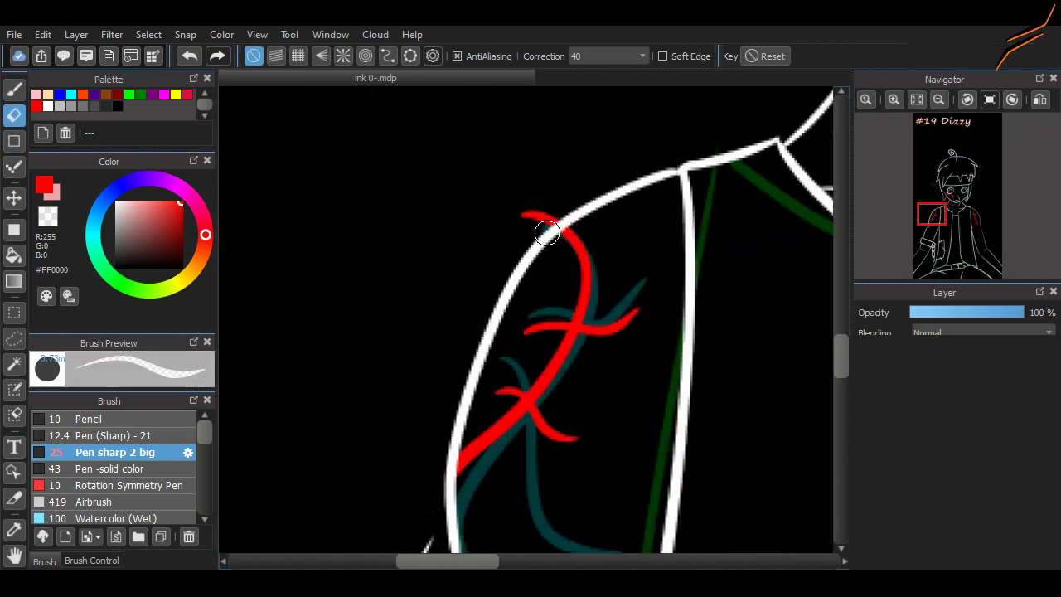
{"action": "mouse_move", "coordinate": [547, 233]}
{"action": "left_mouse_down"}
{"action": "mouse_move", "coordinate": [546, 200]}
{"action": "mouse_move", "coordinate": [528, 214]}
{"action": "left_mouse_up"}
{"action": "scroll", "coordinate": [496, 242], "scroll_direction": "down", "scroll_amount": 6}
{"action": "scroll", "coordinate": [505, 255], "scroll_direction": "up", "scroll_amount": 3}
{"action": "left_click", "coordinate": [962, 199]}
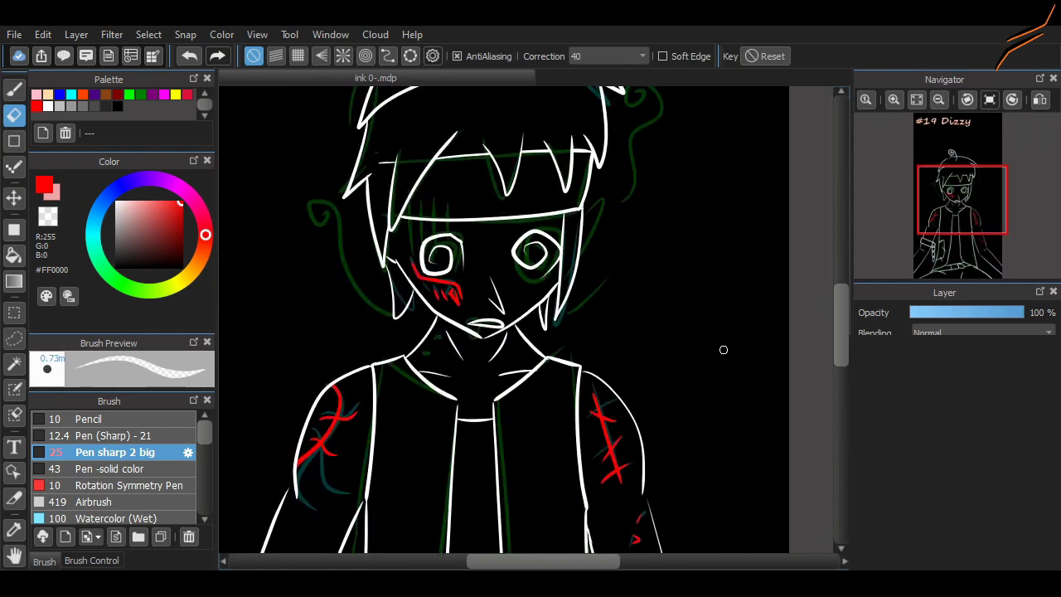
- Return to the brush and turn on the cross snap for straight horizontal and vertical strokes
{"action": "scroll", "coordinate": [723, 350], "scroll_direction": "down", "scroll_amount": 2}
{"action": "scroll", "coordinate": [680, 368], "scroll_direction": "up", "scroll_amount": 4}
{"action": "left_click", "coordinate": [15, 89]}
{"action": "left_click", "coordinate": [955, 185]}
{"action": "left_click", "coordinate": [276, 56]}
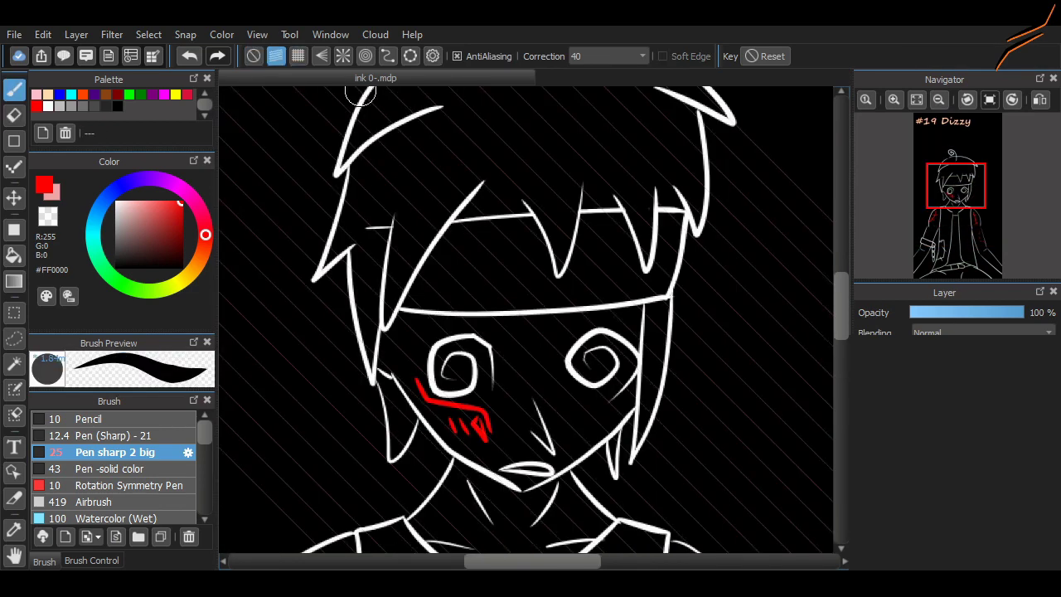
{"action": "left_click", "coordinate": [298, 56]}
- Try two thick vertical red lines above the left-hand eye, undo them and switch to the Pen (Sharp) - 21 brush
{"action": "left_click_drag", "start_coordinate": [417, 261], "coordinate": [418, 360]}
{"action": "left_click_drag", "start_coordinate": [436, 260], "coordinate": [436, 339]}
{"action": "left_click", "coordinate": [113, 435]}
{"action": "key", "text": "ctrl+z"}
{"action": "key", "text": "ctrl+z"}
{"action": "left_click", "coordinate": [867, 497]}
- Draw four thin vertical red lines running from the headband down to the left-hand eye
{"action": "left_click_drag", "start_coordinate": [407, 257], "coordinate": [407, 346]}
{"action": "mouse_move", "coordinate": [434, 242]}
{"action": "left_mouse_down"}
{"action": "mouse_move", "coordinate": [426, 325]}
{"action": "mouse_move", "coordinate": [449, 344]}
{"action": "left_mouse_up"}
{"action": "key", "text": "ctrl+z"}
{"action": "key", "text": "ctrl+z"}
{"action": "left_click_drag", "start_coordinate": [467, 249], "coordinate": [470, 356]}
{"action": "key", "text": "ctrl+z"}
{"action": "key", "text": "ctrl+z"}
{"action": "key", "text": "ctrl+z"}
{"action": "key", "text": "ctrl+z"}
{"action": "left_click_drag", "start_coordinate": [435, 266], "coordinate": [434, 358]}
{"action": "left_click_drag", "start_coordinate": [422, 266], "coordinate": [421, 350]}
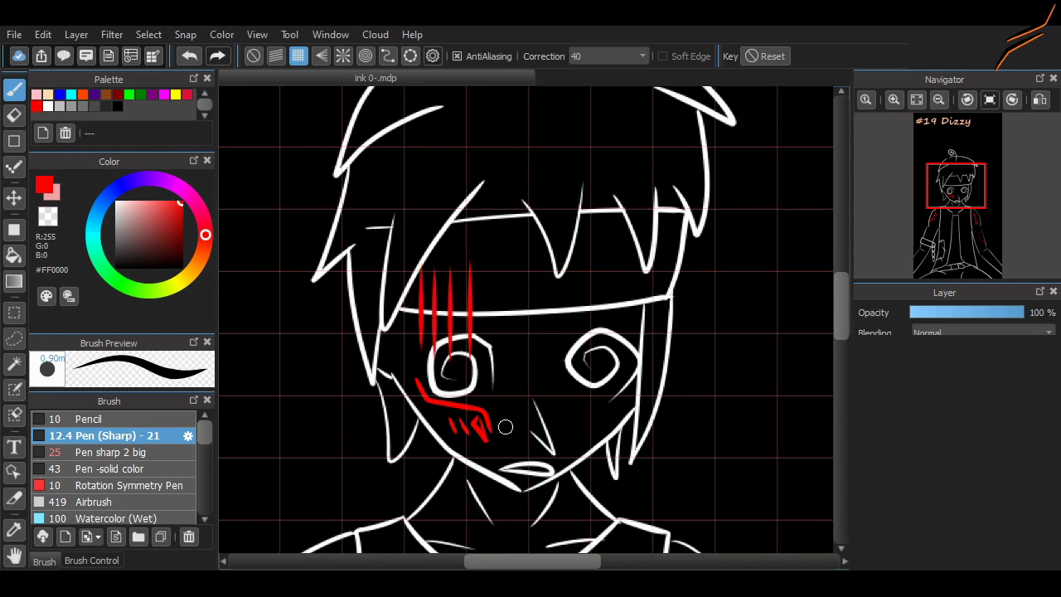
- Turn off snapping and draw an angular red spiral with a trailing tail beside the left-hand side of the face
{"action": "left_click", "coordinate": [254, 56]}
{"action": "left_click_drag", "start_coordinate": [531, 561], "coordinate": [507, 561]}
{"action": "left_click_drag", "start_coordinate": [436, 407], "coordinate": [391, 332]}
{"action": "key", "text": "ctrl+z"}
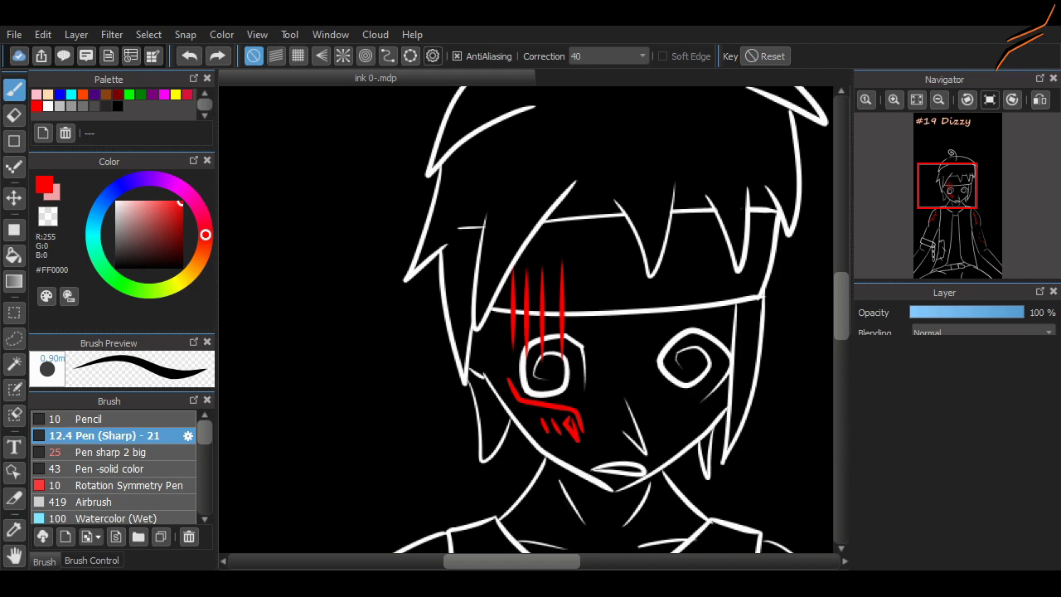
{"action": "scroll", "coordinate": [570, 349], "scroll_direction": "down", "scroll_amount": 1}
{"action": "scroll", "coordinate": [589, 325], "scroll_direction": "up", "scroll_amount": 1}
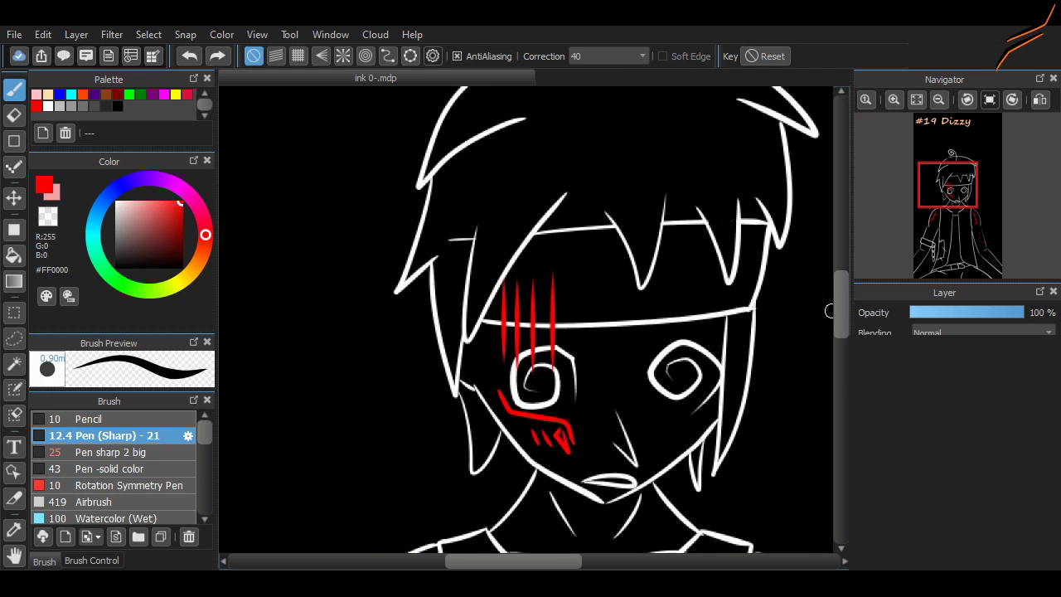
{"action": "left_click_drag", "start_coordinate": [842, 310], "coordinate": [841, 332]}
{"action": "mouse_move", "coordinate": [438, 376]}
{"action": "left_mouse_down"}
{"action": "mouse_move", "coordinate": [351, 272]}
{"action": "mouse_move", "coordinate": [365, 307]}
{"action": "left_mouse_up"}
- Draw a matching angular red spiral with a tail beside the right-hand side of the head
{"action": "left_click_drag", "start_coordinate": [531, 561], "coordinate": [572, 561]}
{"action": "mouse_move", "coordinate": [581, 292]}
{"action": "left_mouse_down"}
{"action": "mouse_move", "coordinate": [609, 180]}
{"action": "mouse_move", "coordinate": [646, 191]}
{"action": "left_mouse_up"}
{"action": "left_click_drag", "start_coordinate": [842, 324], "coordinate": [841, 289]}
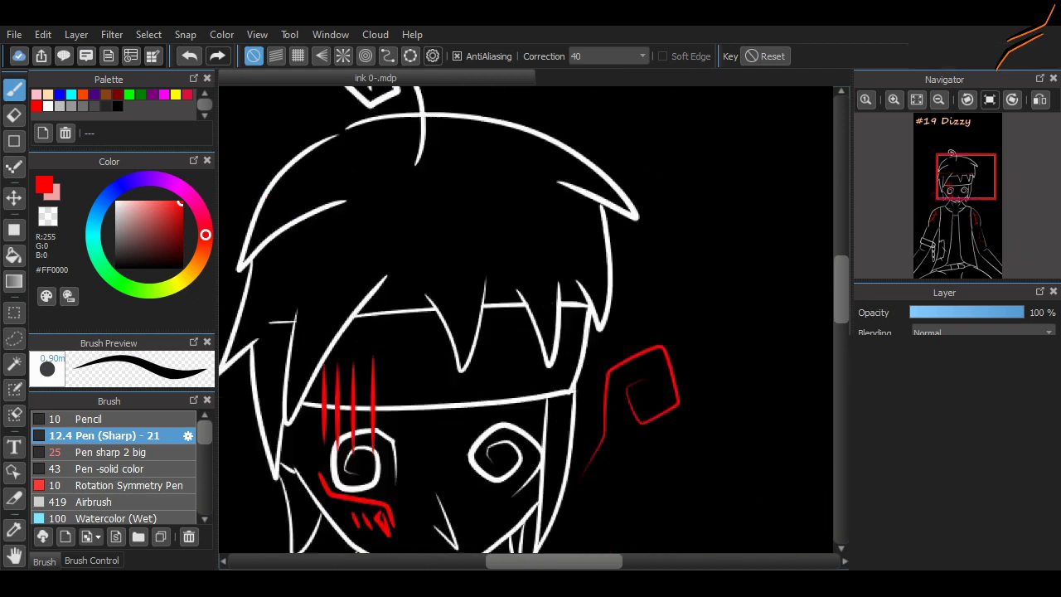
{"action": "scroll", "coordinate": [956, 189], "scroll_direction": "down", "scroll_amount": 3}
- Dot two small red marks on the left-hand side of the neck
{"action": "left_click_drag", "start_coordinate": [955, 189], "coordinate": [954, 208]}
{"action": "scroll", "coordinate": [955, 209], "scroll_direction": "up", "scroll_amount": 5}
{"action": "left_click", "coordinate": [440, 379]}
{"action": "left_click", "coordinate": [408, 408]}
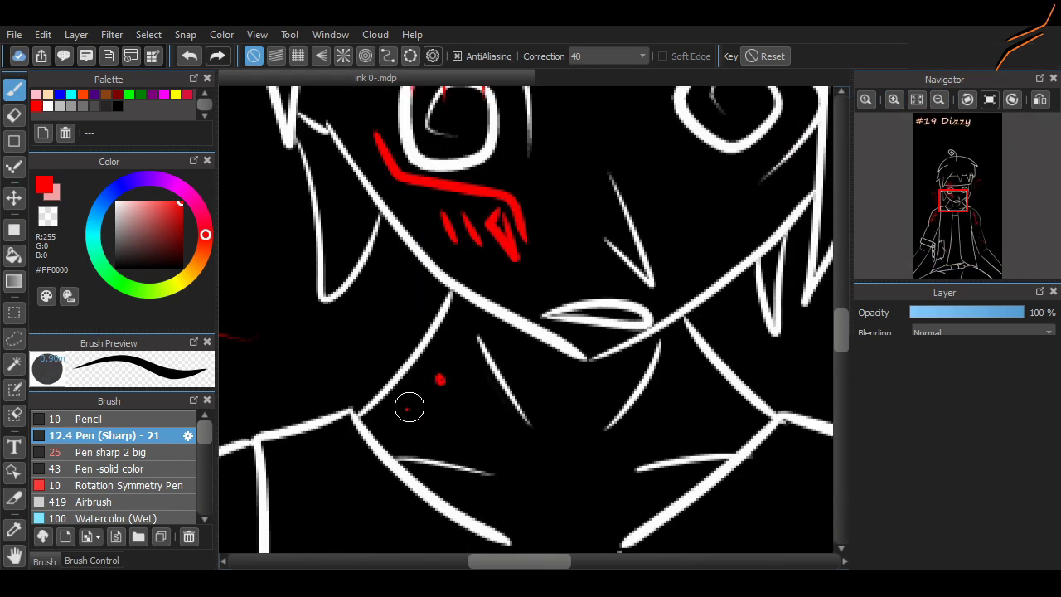
{"action": "scroll", "coordinate": [581, 376], "scroll_direction": "down", "scroll_amount": 5}
- Move the "To much Type A and candy" caption up beside the hair and break it into four lines
{"action": "left_click", "coordinate": [933, 156]}
{"action": "left_click", "coordinate": [14, 198]}
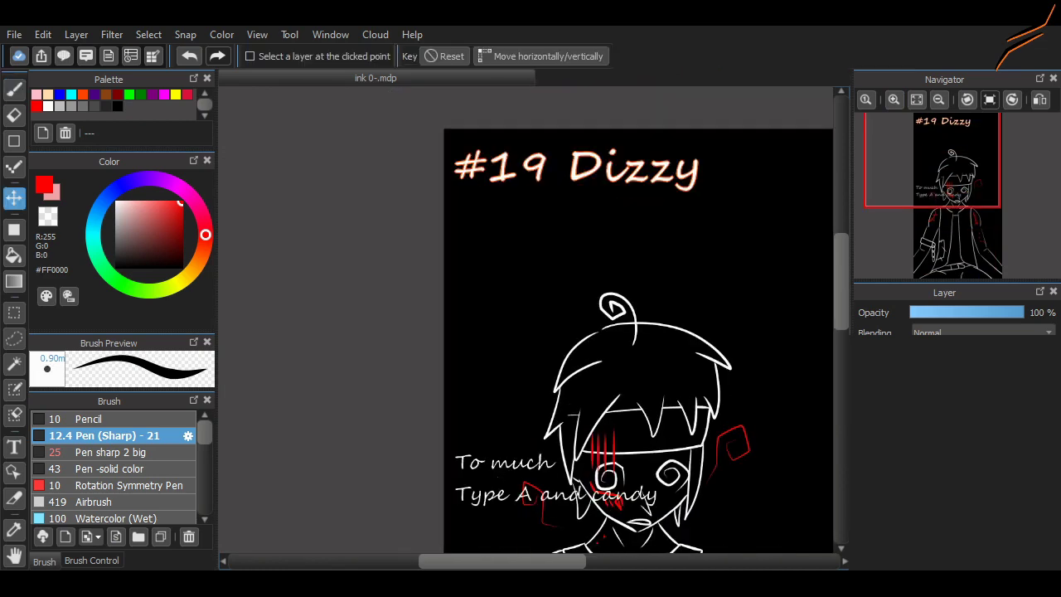
{"action": "left_click_drag", "start_coordinate": [555, 479], "coordinate": [554, 338]}
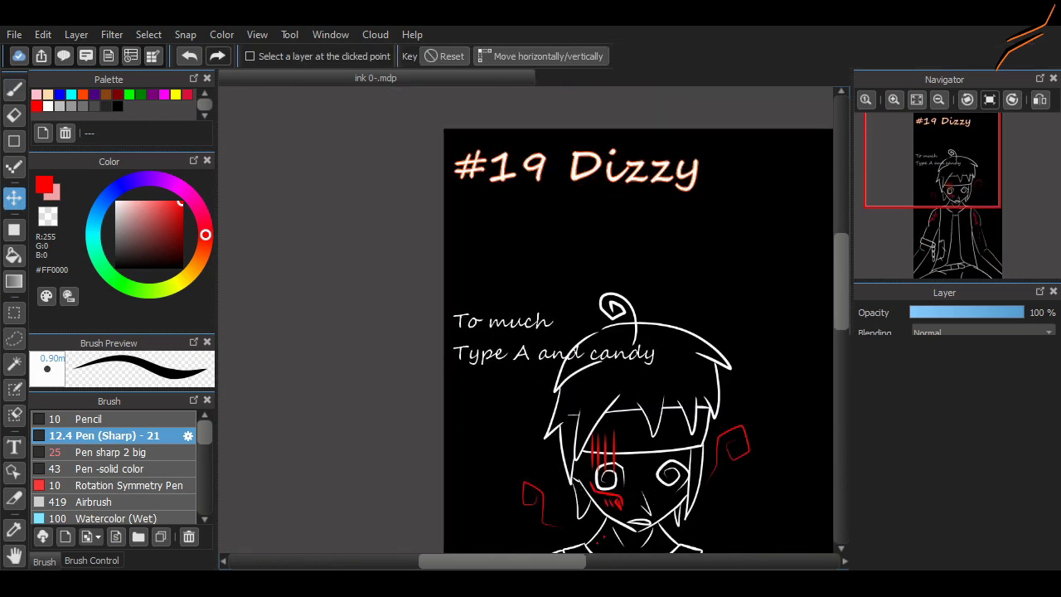
{"action": "key", "text": "Return"}
{"action": "key", "text": "Return"}
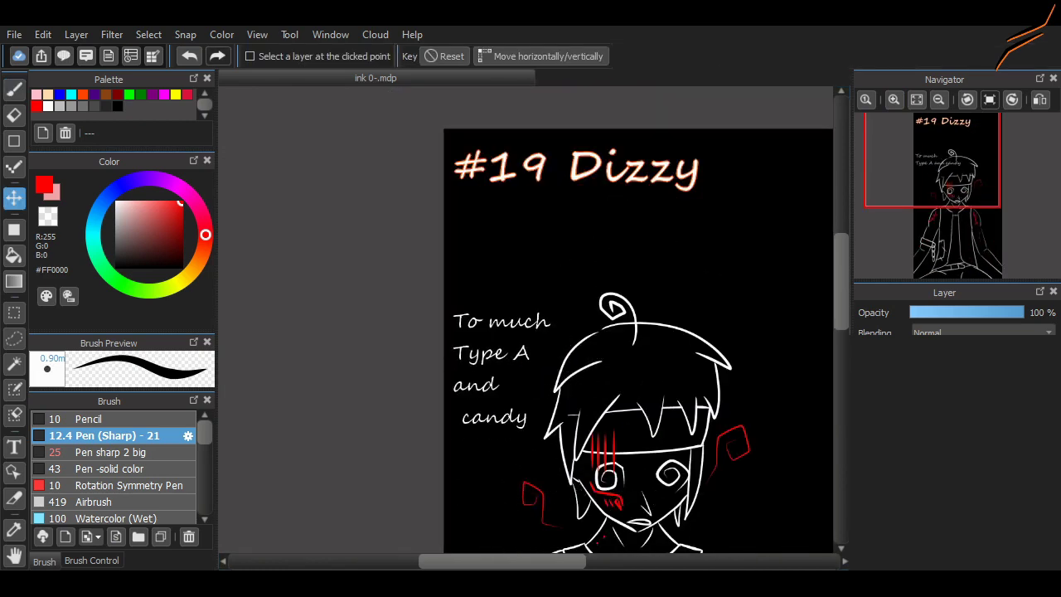
- Shift the four-line caption slightly down in the empty space beside the head
{"action": "left_click_drag", "start_coordinate": [638, 331], "coordinate": [518, 257]}
{"action": "left_click_drag", "start_coordinate": [377, 291], "coordinate": [379, 320]}
{"action": "scroll", "coordinate": [378, 320], "scroll_direction": "up", "scroll_amount": 2}
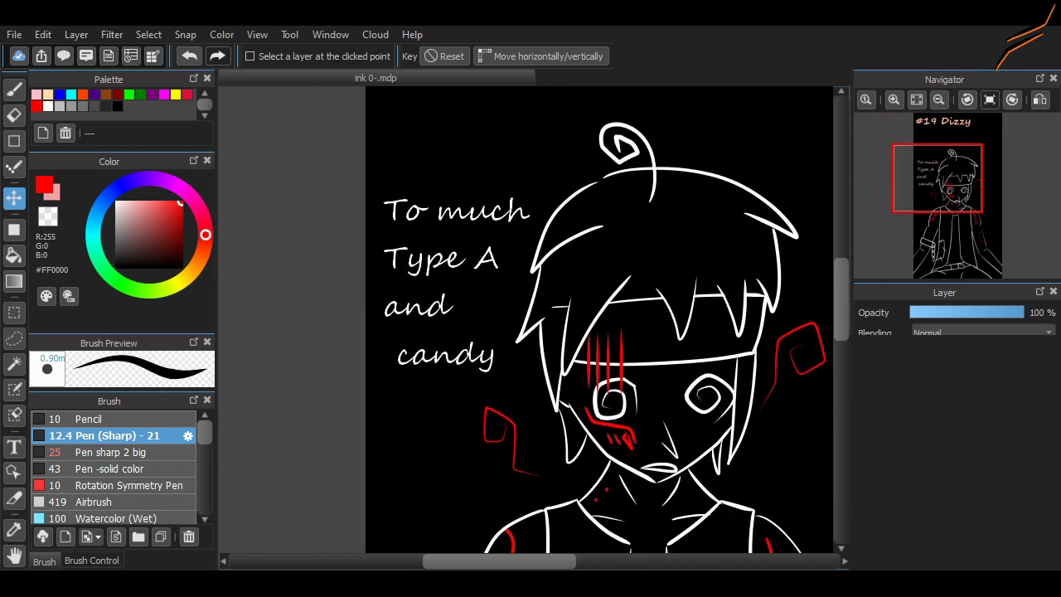
- Draw a small white pointed tail leading from the word "candy" toward the face with the Pen (Sharp) - 21 brush
{"action": "left_click", "coordinate": [48, 106]}
{"action": "left_click", "coordinate": [13, 89]}
{"action": "left_click_drag", "start_coordinate": [503, 357], "coordinate": [492, 385]}
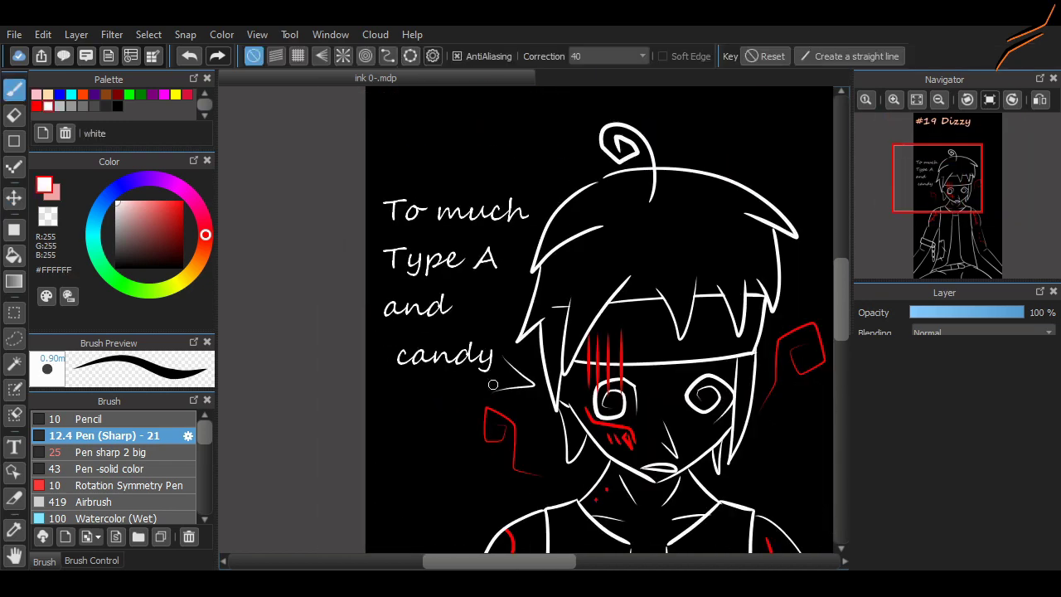
{"action": "scroll", "coordinate": [493, 384], "scroll_direction": "down", "scroll_amount": 3}
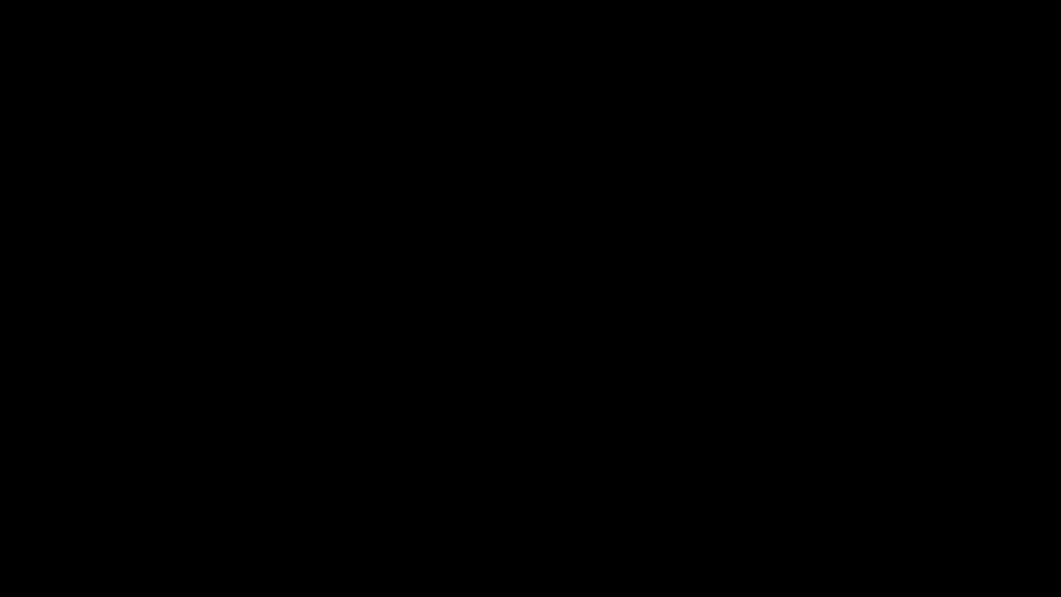